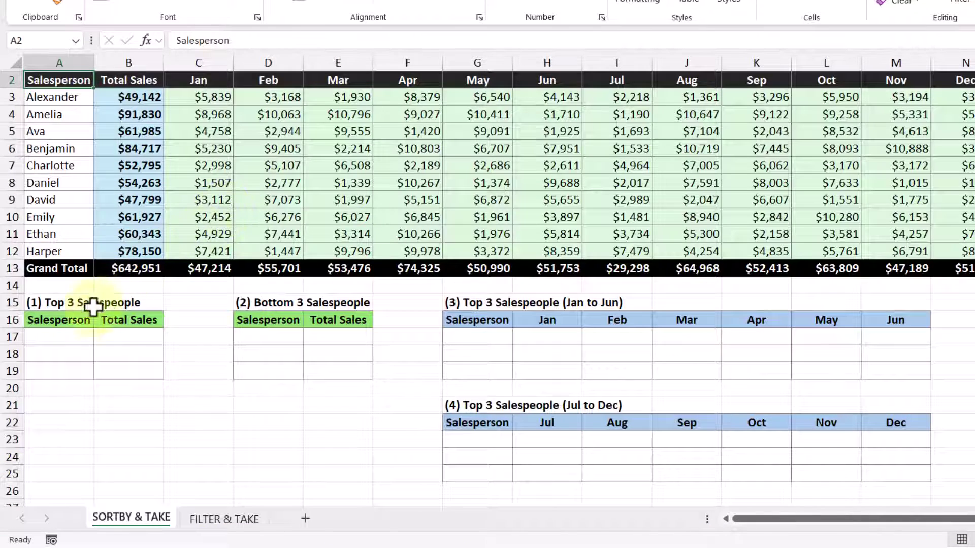
- Enter =TAKE(A3:N12,3,2) in cell A17 of the Top 3 Salespeople table
{"action": "left_click", "coordinate": [64, 339]}
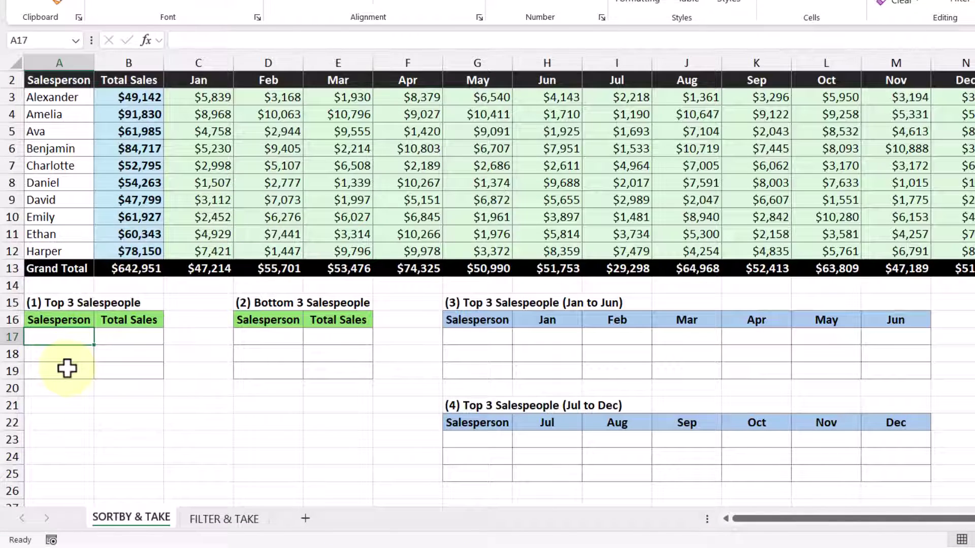
{"action": "type", "text": "=take"}
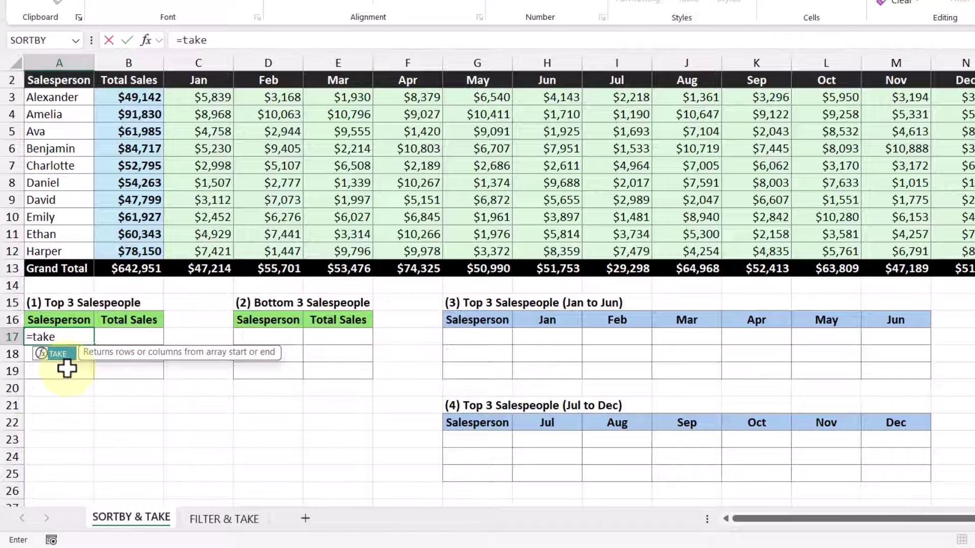
{"action": "double_click", "coordinate": [64, 355]}
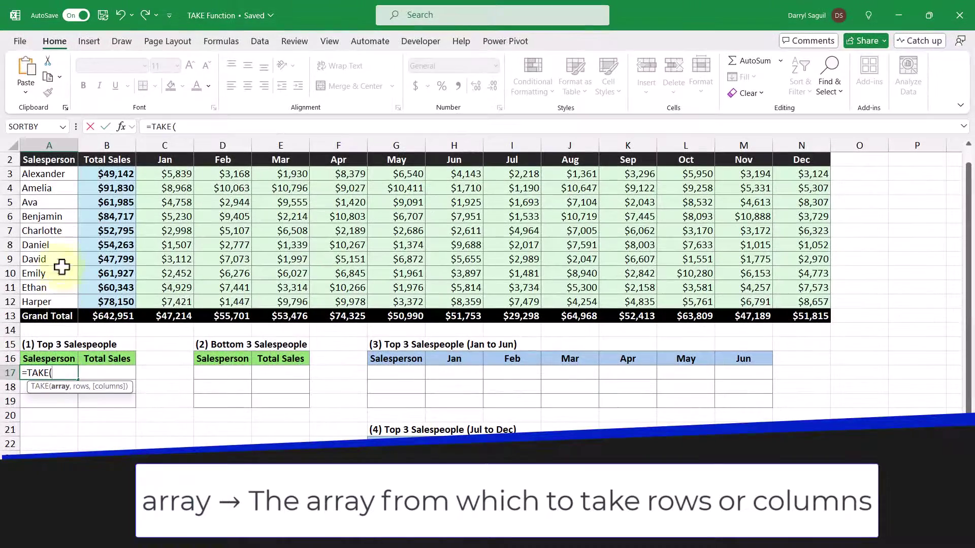
{"action": "left_click_drag", "start_coordinate": [63, 175], "coordinate": [797, 302]}
{"action": "type", "text": ","}
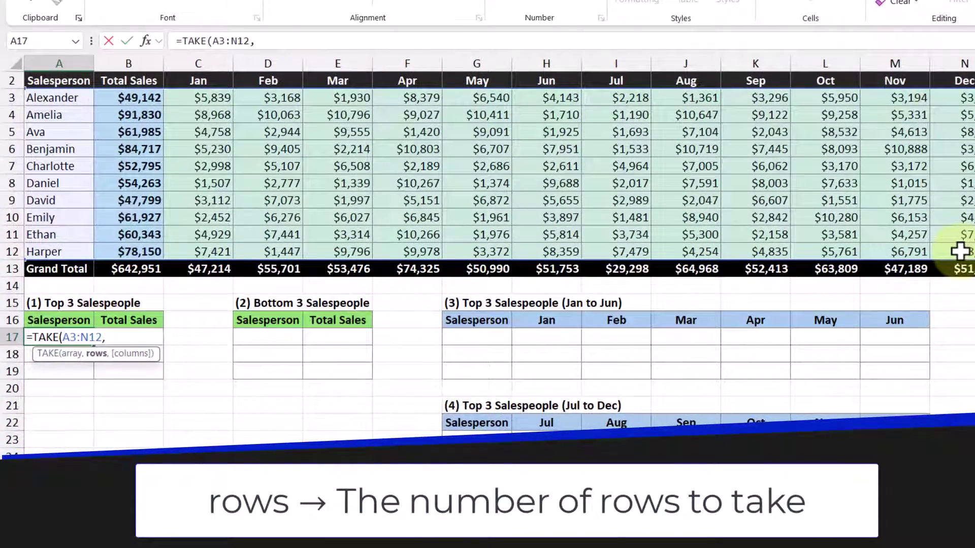
{"action": "type", "text": "3"}
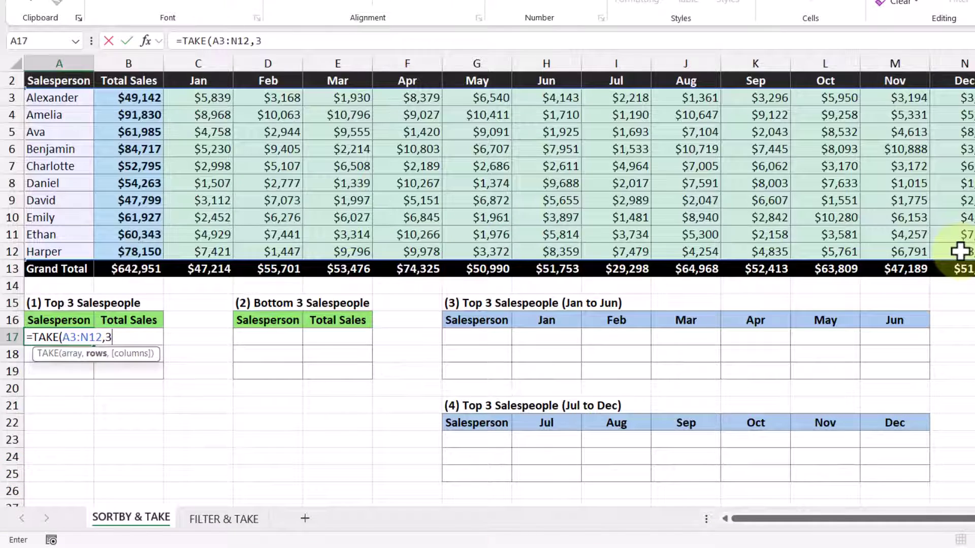
{"action": "type", "text": ","}
{"action": "type", "text": "2"}
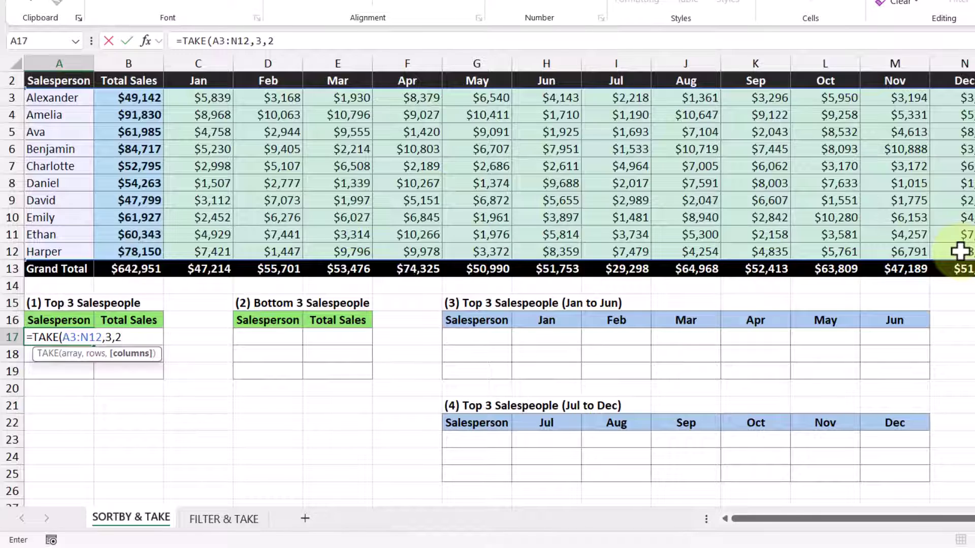
{"action": "key", "text": "Return"}
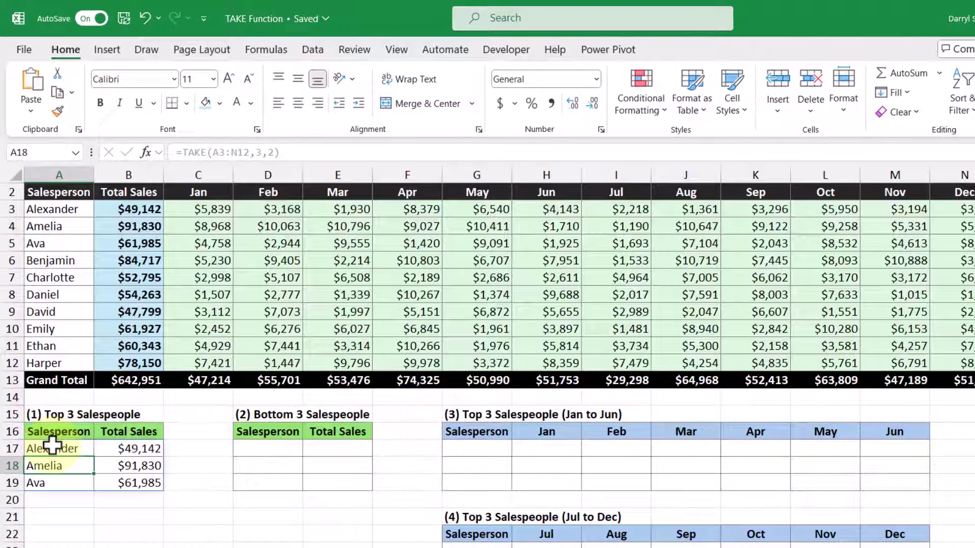
- In the A17 formula, nest SORTBY inside TAKE with A3:N12 as the array to sort
{"action": "left_click", "coordinate": [51, 446]}
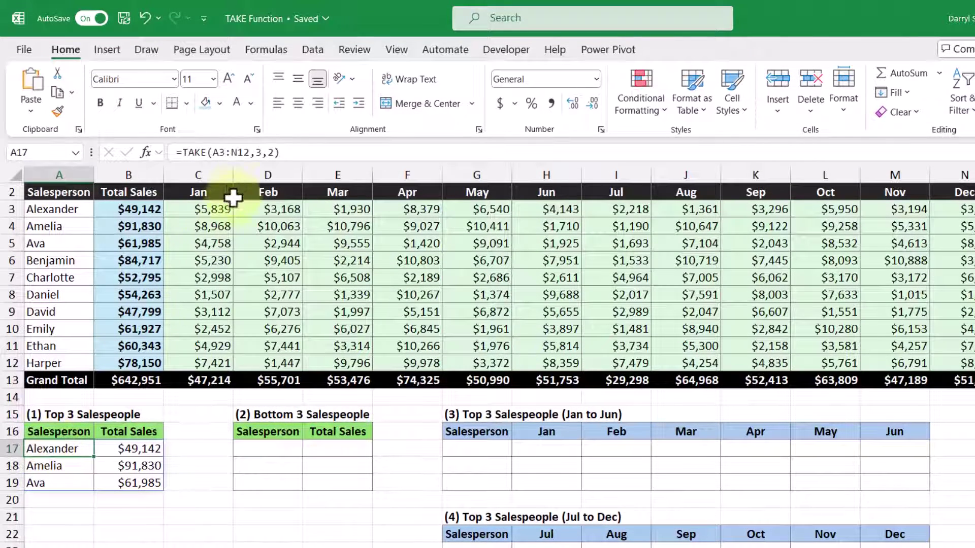
{"action": "left_click", "coordinate": [211, 153]}
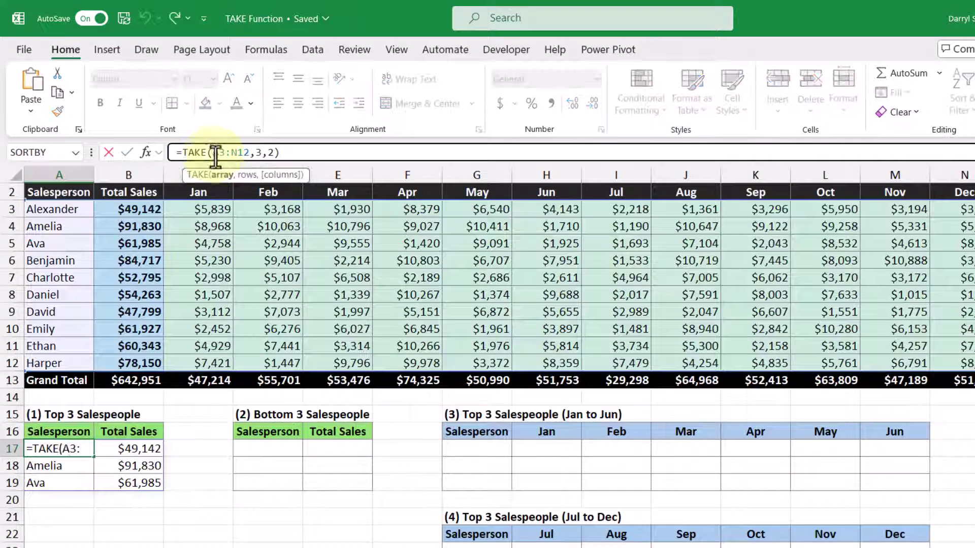
{"action": "type", "text": "sort"}
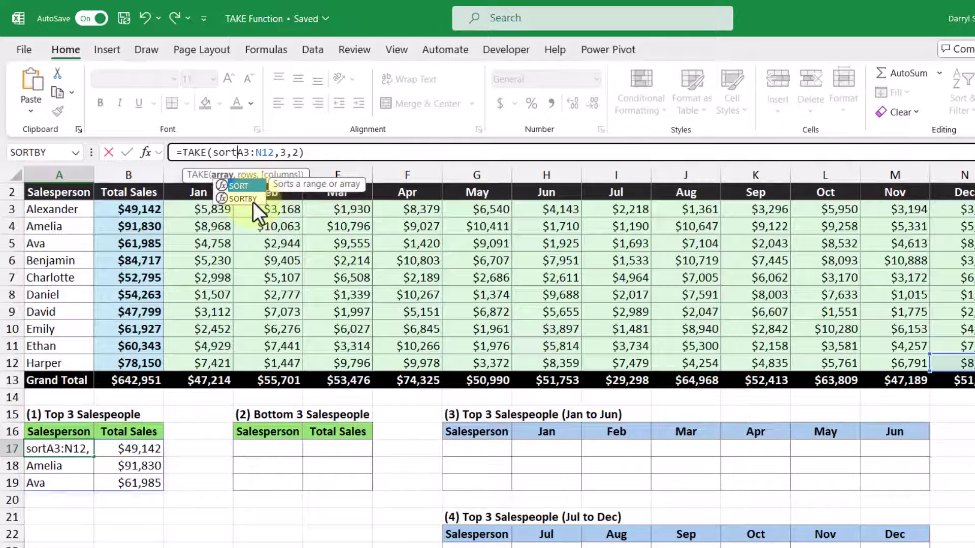
{"action": "double_click", "coordinate": [253, 201]}
{"action": "key", "text": "Right"}
{"action": "key", "text": "Right"}
{"action": "key", "text": "Right"}
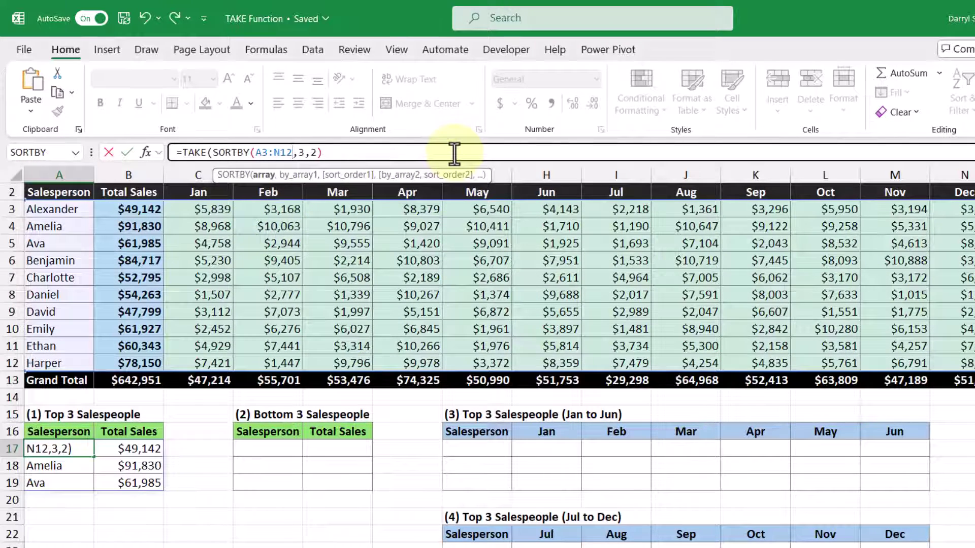
- Complete the nested SORTBY in A17 with B3:B12 as the sort range and descending order (-1)
{"action": "type", "text": ","}
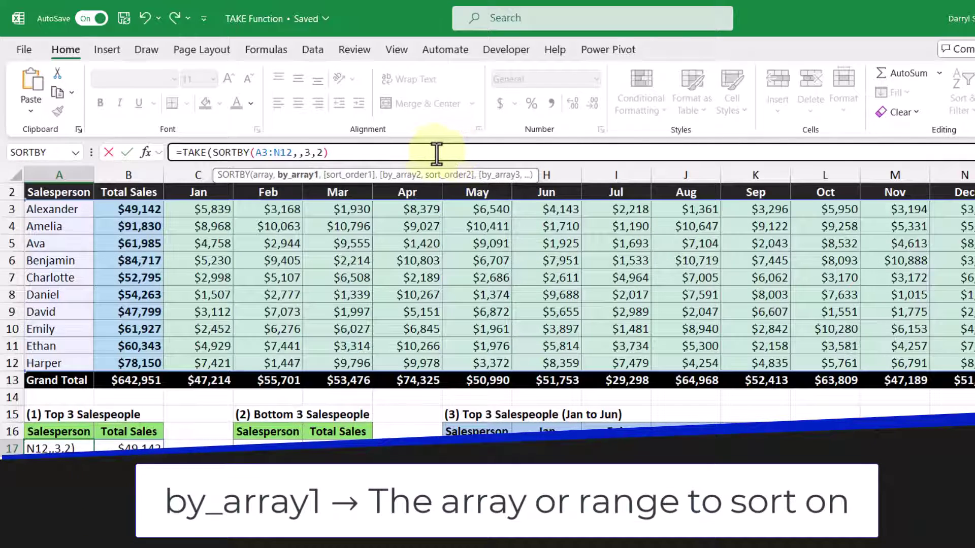
{"action": "left_click_drag", "start_coordinate": [133, 206], "coordinate": [151, 362]}
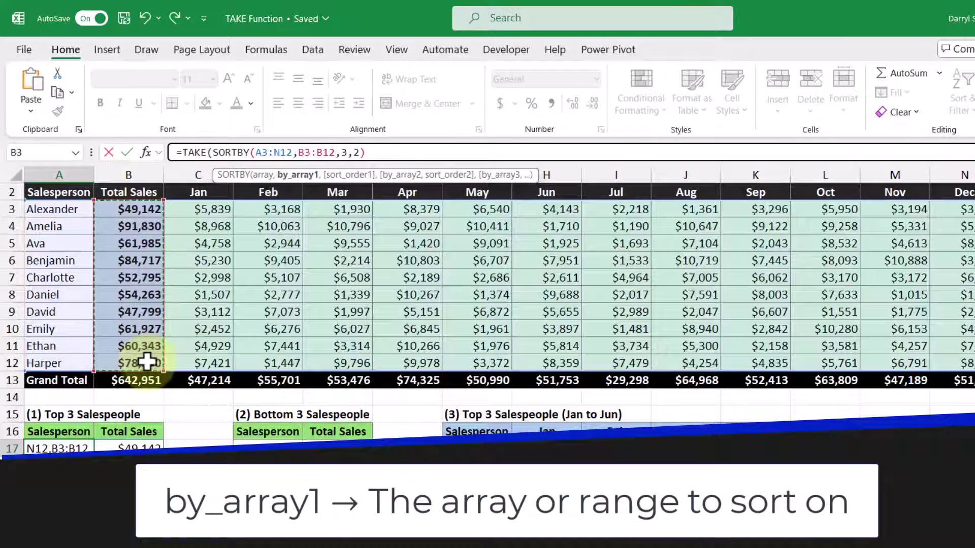
{"action": "type", "text": ","}
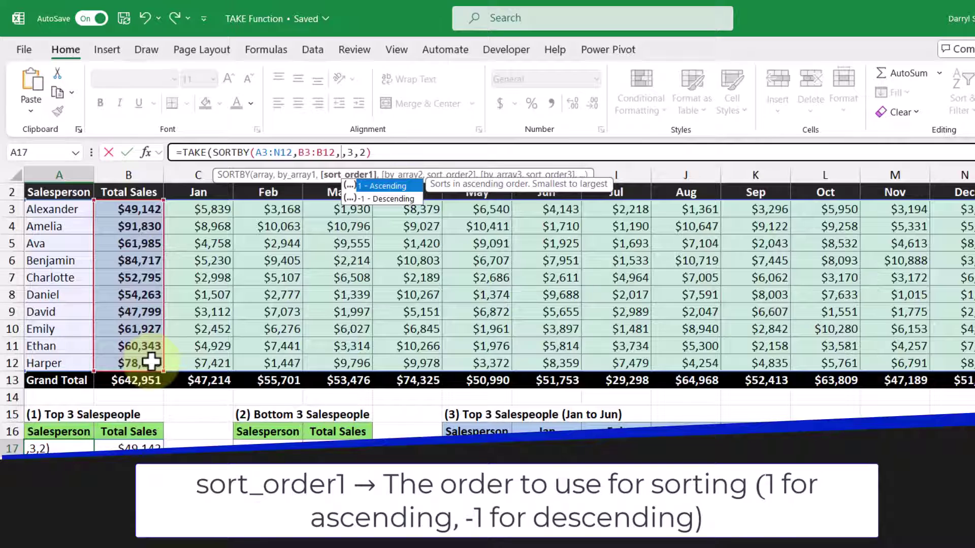
{"action": "double_click", "coordinate": [401, 199]}
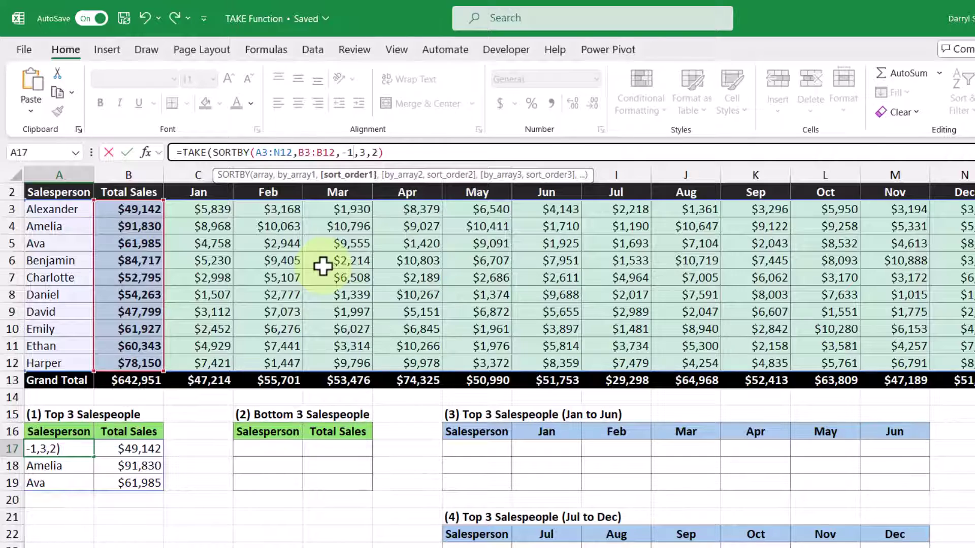
{"action": "type", "text": ")"}
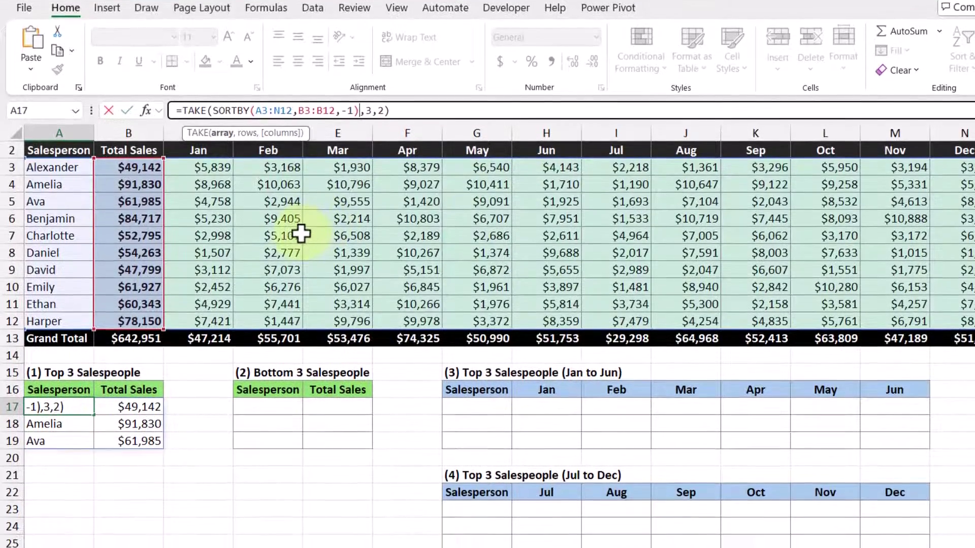
{"action": "key", "text": "Return"}
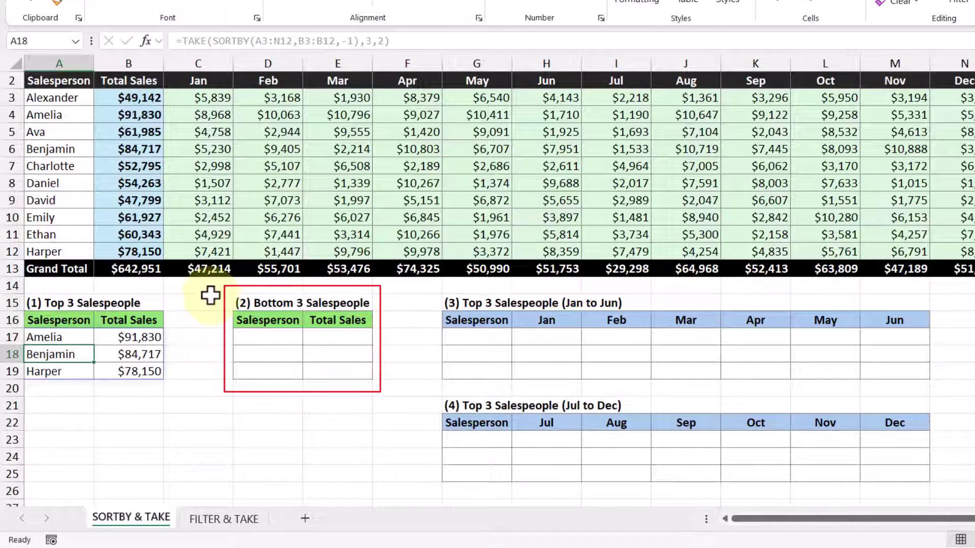
- Copy the formula text from A17 unchanged into D17 of the Bottom 3 Salespeople table
{"action": "left_click", "coordinate": [58, 337]}
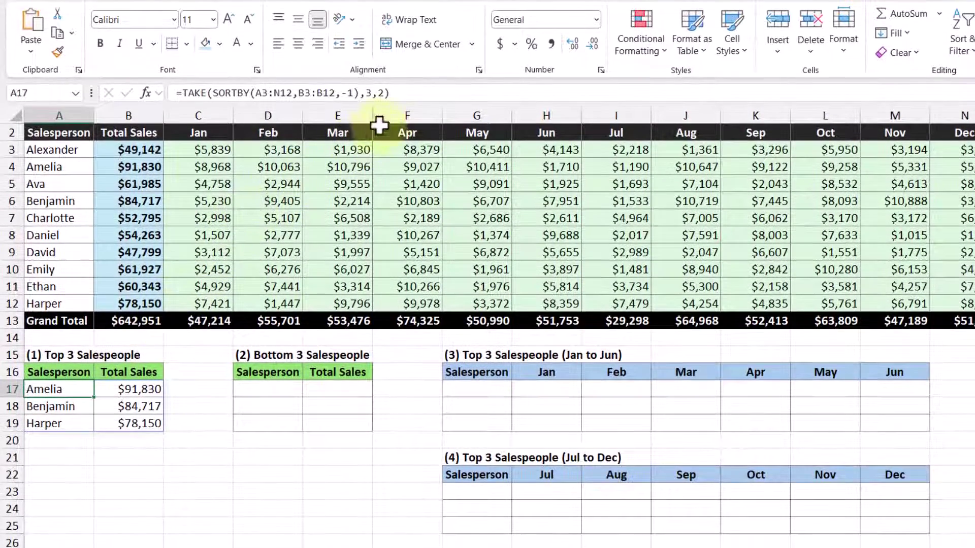
{"action": "left_click_drag", "start_coordinate": [406, 88], "coordinate": [147, 98]}
{"action": "key", "text": "ctrl+c"}
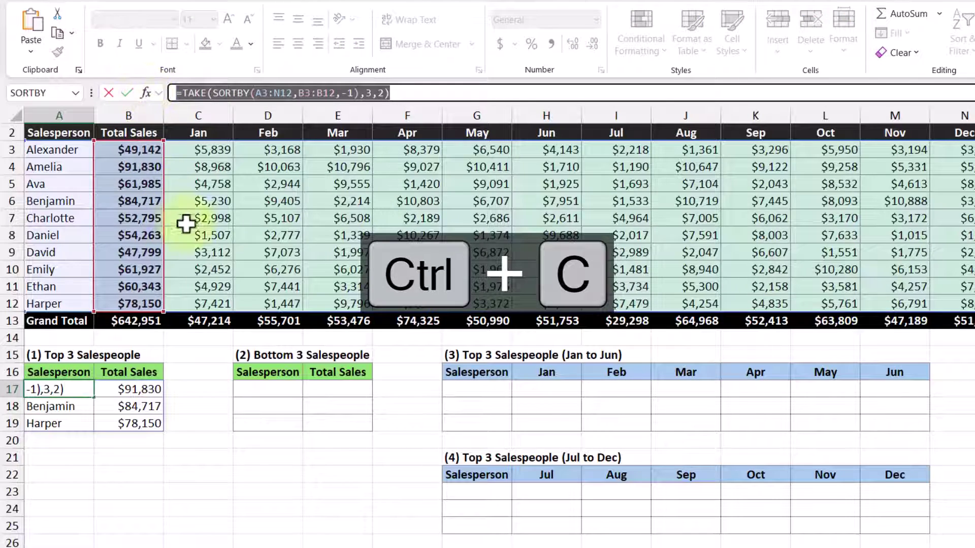
{"action": "key", "text": "Escape"}
{"action": "left_click", "coordinate": [274, 391]}
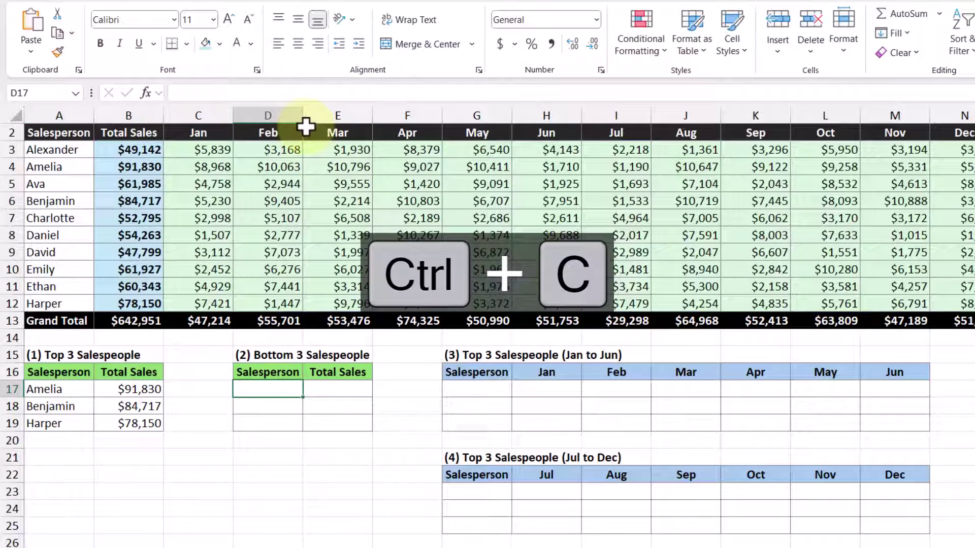
{"action": "left_click", "coordinate": [311, 94]}
{"action": "key", "text": "ctrl+v"}
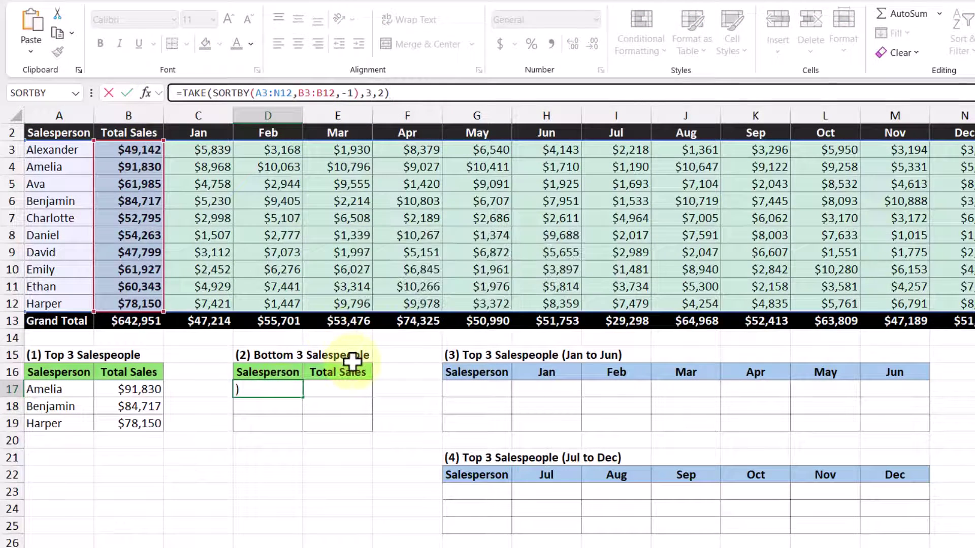
{"action": "key", "text": "Return"}
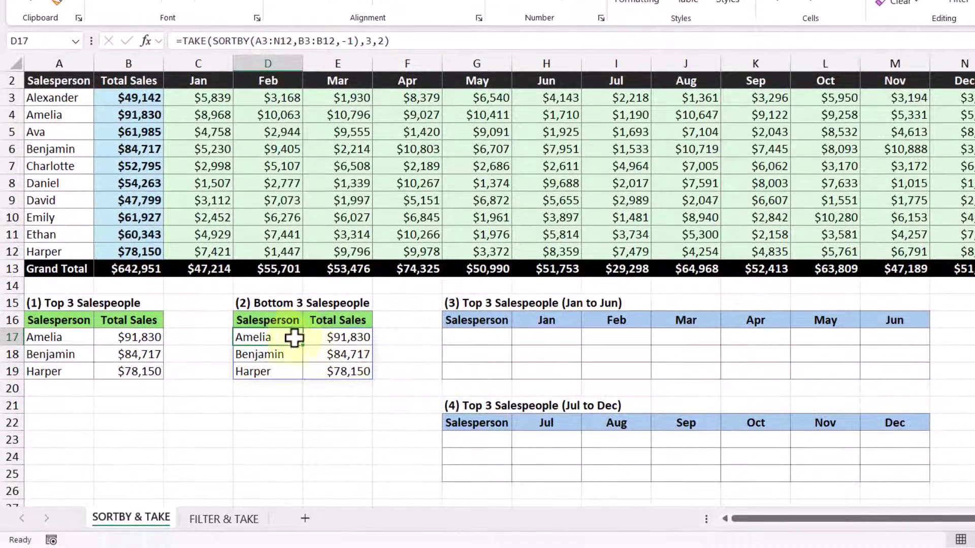
- Set the rows argument of the TAKE formula in D17 to -3
{"action": "left_click", "coordinate": [279, 390]}
{"action": "double_click", "coordinate": [280, 339]}
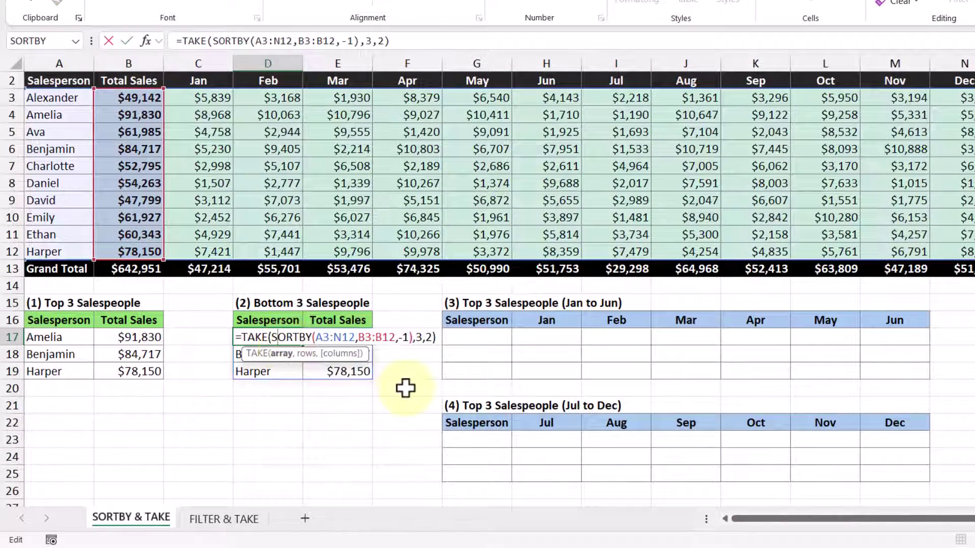
{"action": "left_click", "coordinate": [414, 338]}
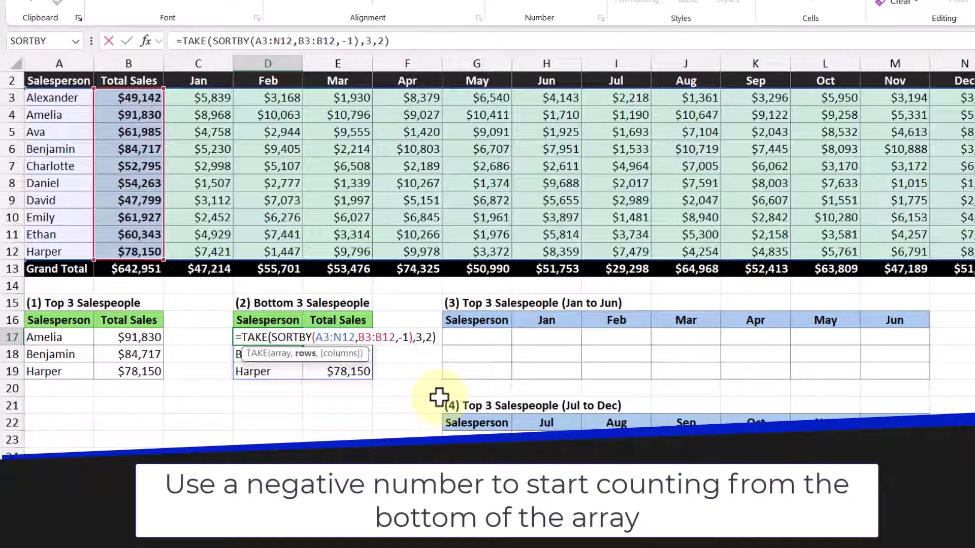
{"action": "type", "text": "-"}
{"action": "key", "text": "Return"}
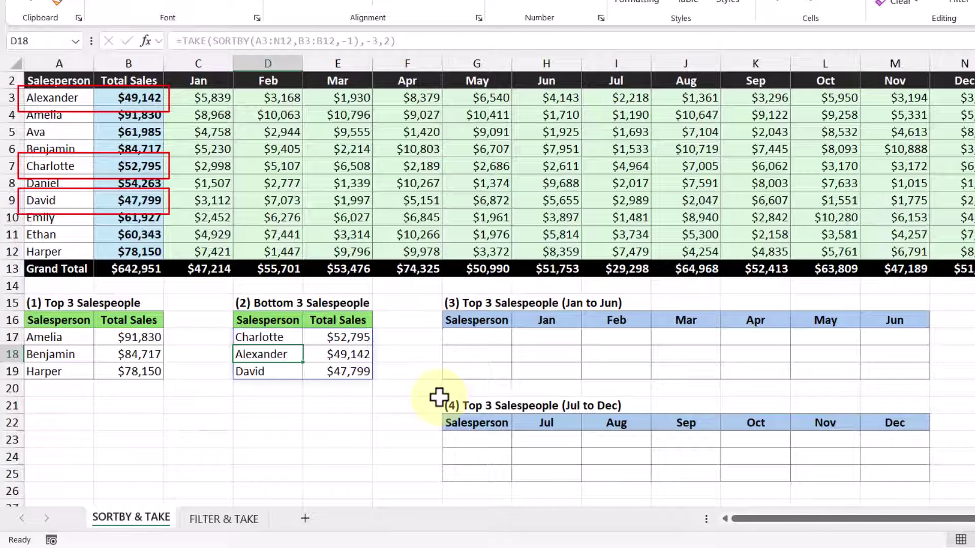
{"action": "key", "text": "Down"}
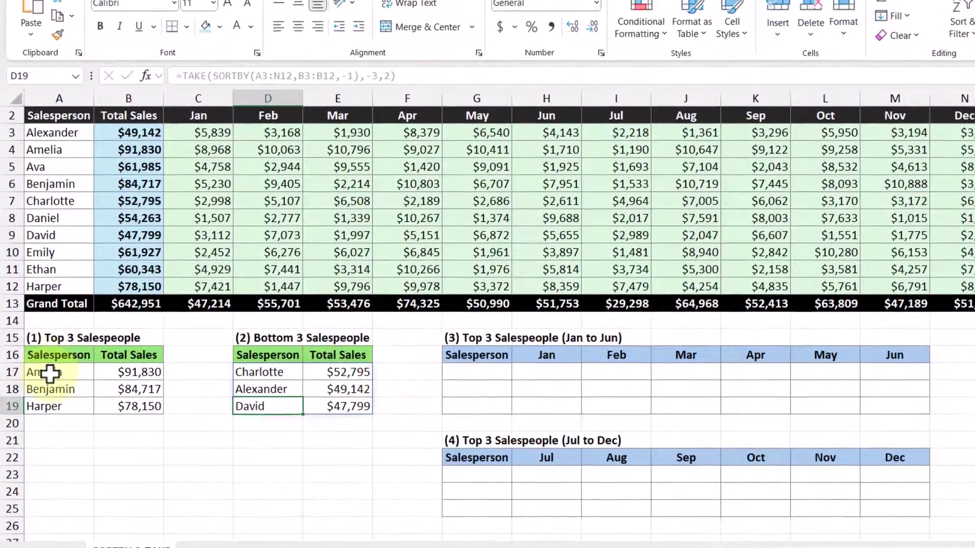
- Copy the formula text from A17 into G17 of the Top 3 Salespeople (Jan to Jun) table
{"action": "left_click", "coordinate": [49, 338]}
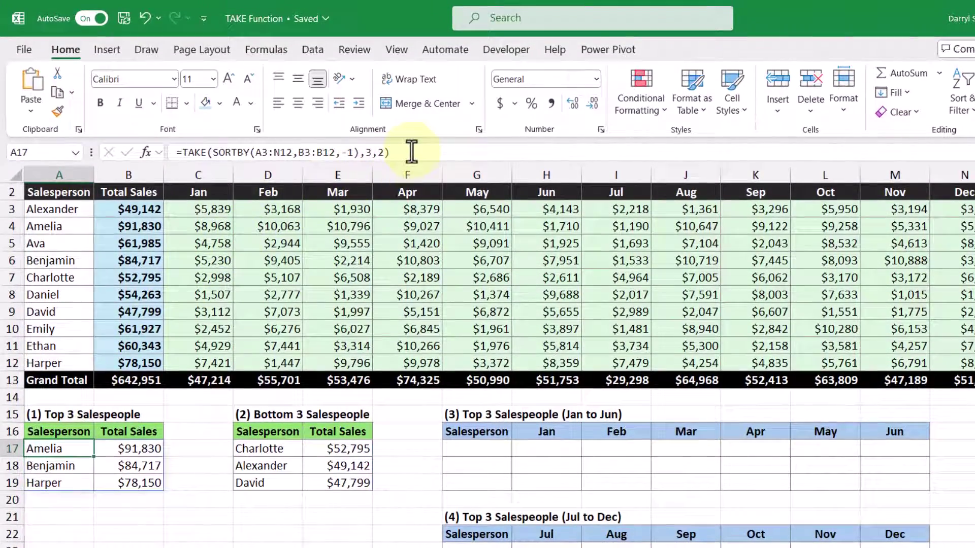
{"action": "left_click_drag", "start_coordinate": [409, 146], "coordinate": [143, 147]}
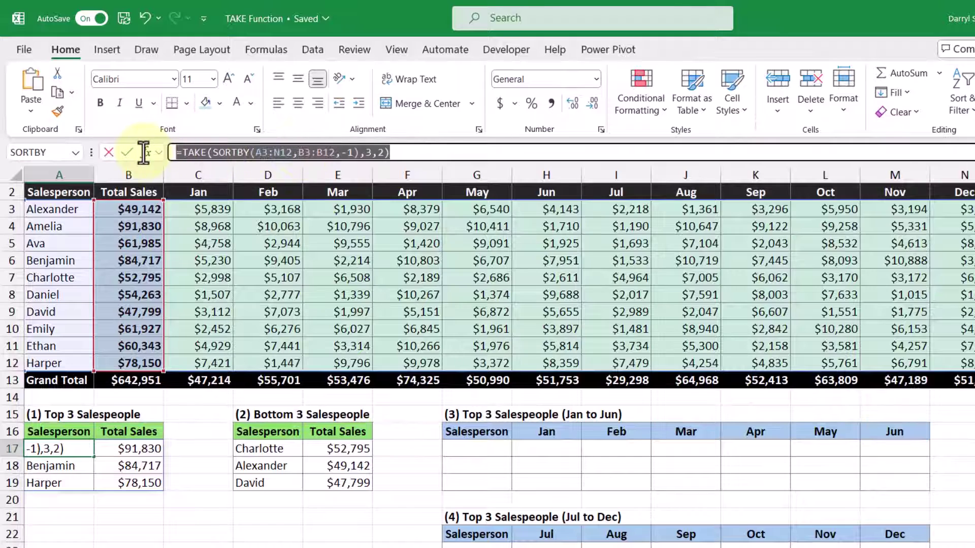
{"action": "key", "text": "ctrl+c"}
{"action": "key", "text": "Escape"}
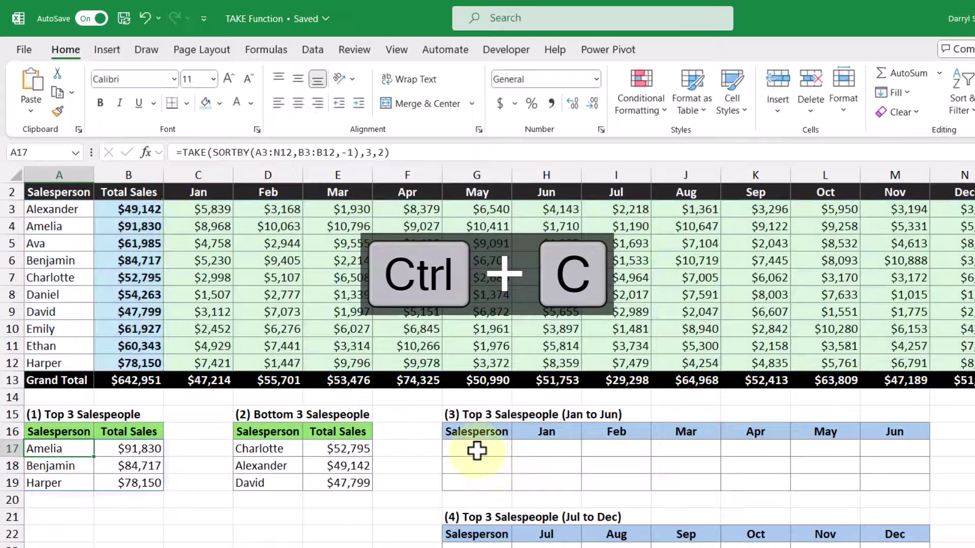
{"action": "left_click", "coordinate": [477, 450]}
{"action": "left_click", "coordinate": [305, 151]}
{"action": "key", "text": "ctrl+v"}
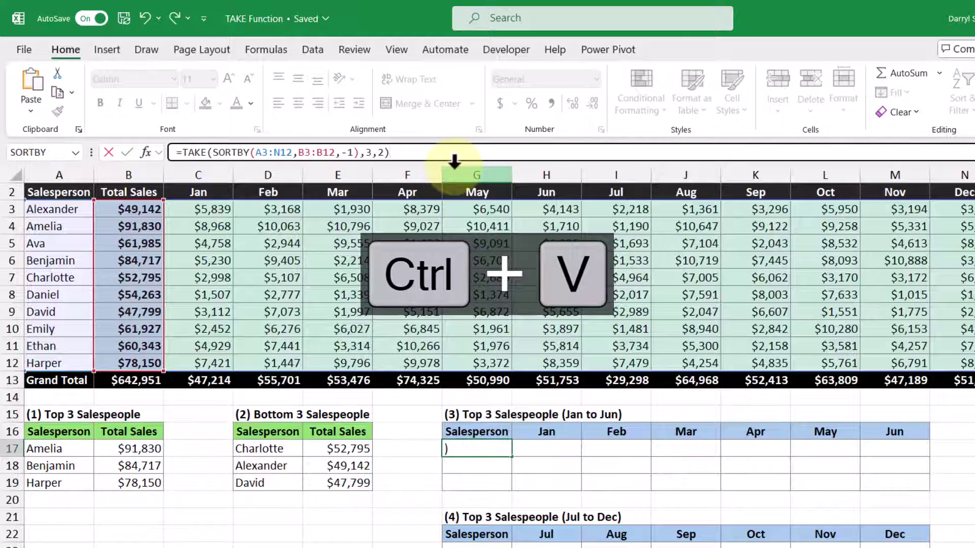
- Set the columns argument of the TAKE formula in G17 to 1
{"action": "left_click", "coordinate": [381, 154]}
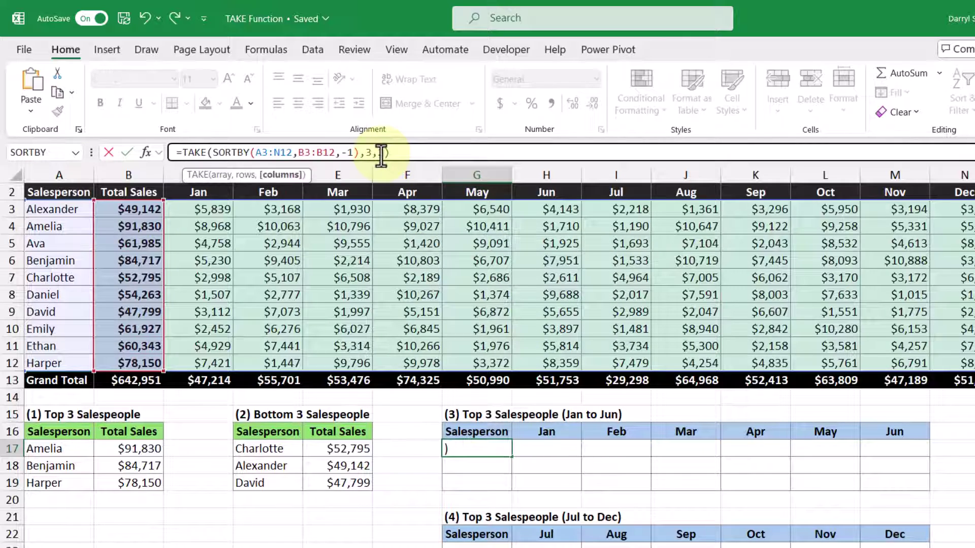
{"action": "key", "text": "BackSpace"}
{"action": "key", "text": "Return"}
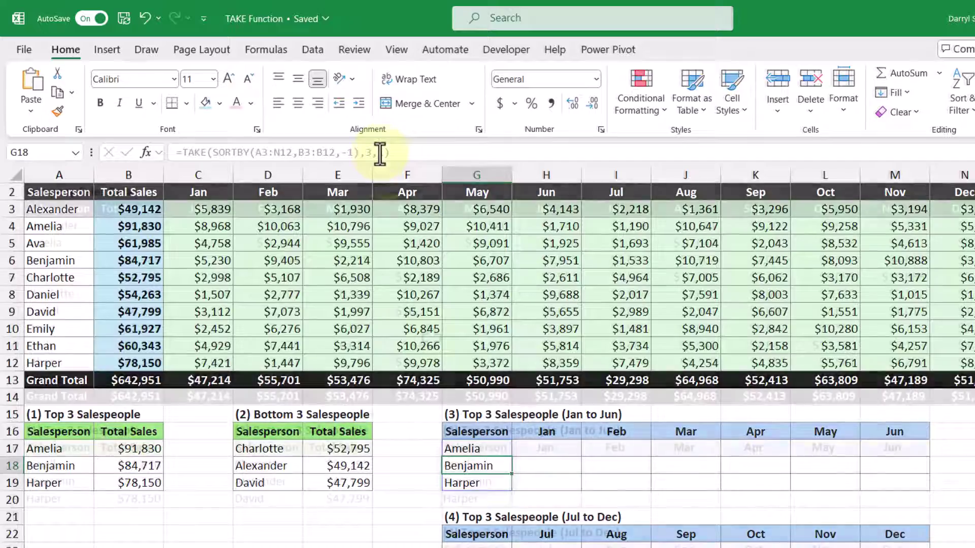
- In H17, begin a TAKE formula whose array is SORTBY of C3:N12 by B3:B12 in descending order (-1)
{"action": "scroll", "coordinate": [431, 337], "scroll_direction": "up", "scroll_amount": 1}
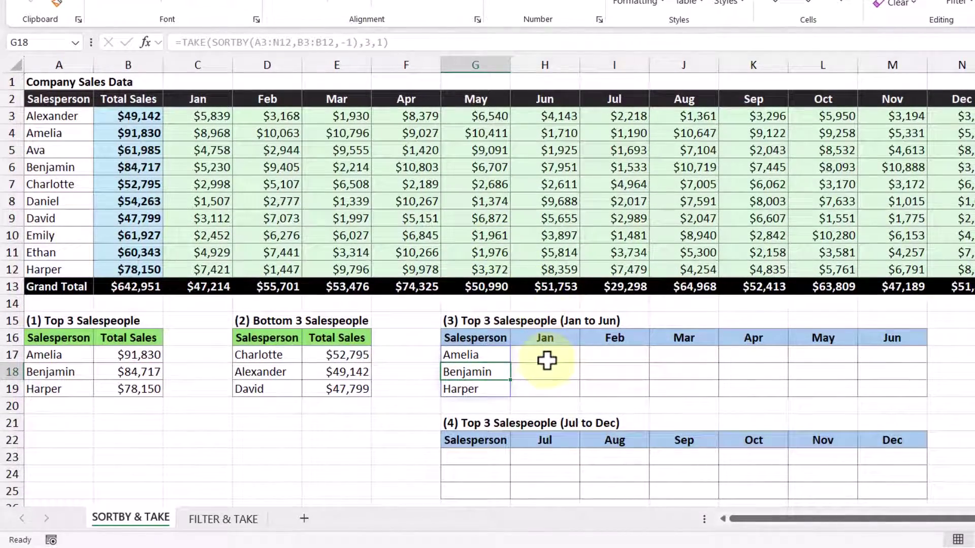
{"action": "left_click", "coordinate": [547, 361]}
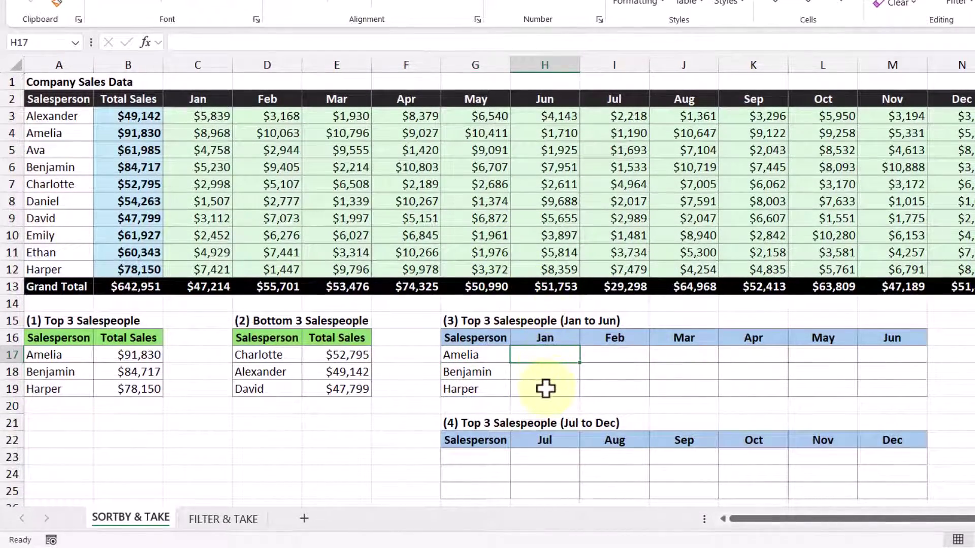
{"action": "type", "text": "=take"}
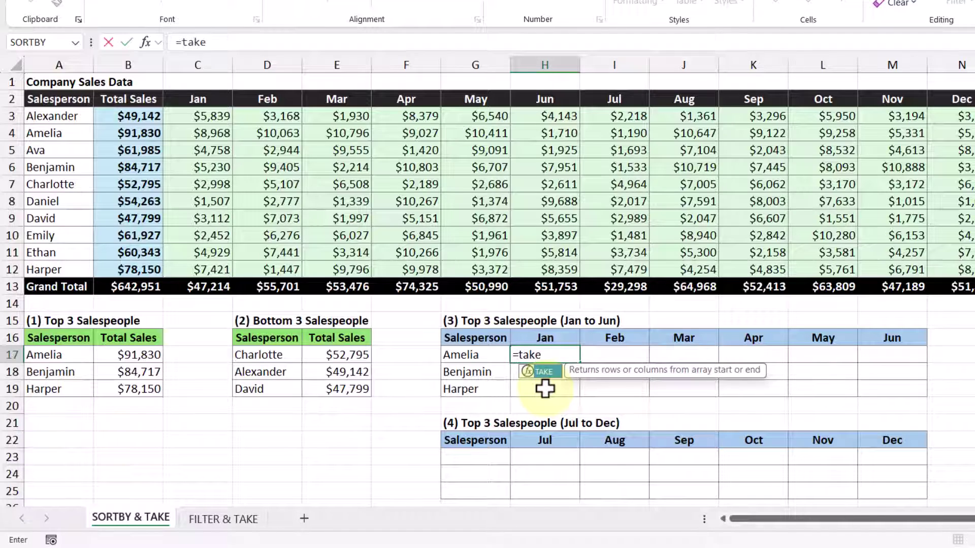
{"action": "key", "text": "Tab"}
{"action": "type", "text": "sortby"}
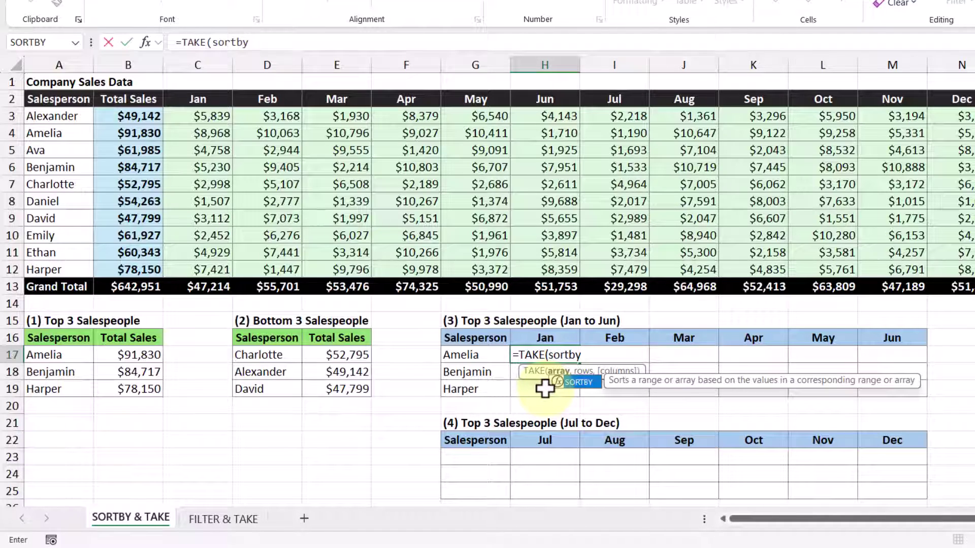
{"action": "key", "text": "Tab"}
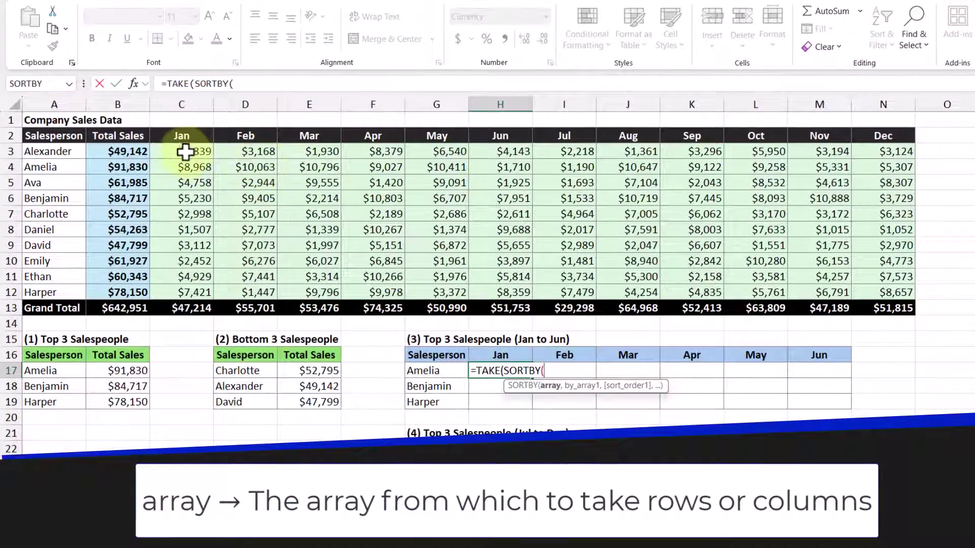
{"action": "left_click_drag", "start_coordinate": [187, 147], "coordinate": [887, 294]}
{"action": "type", "text": ","}
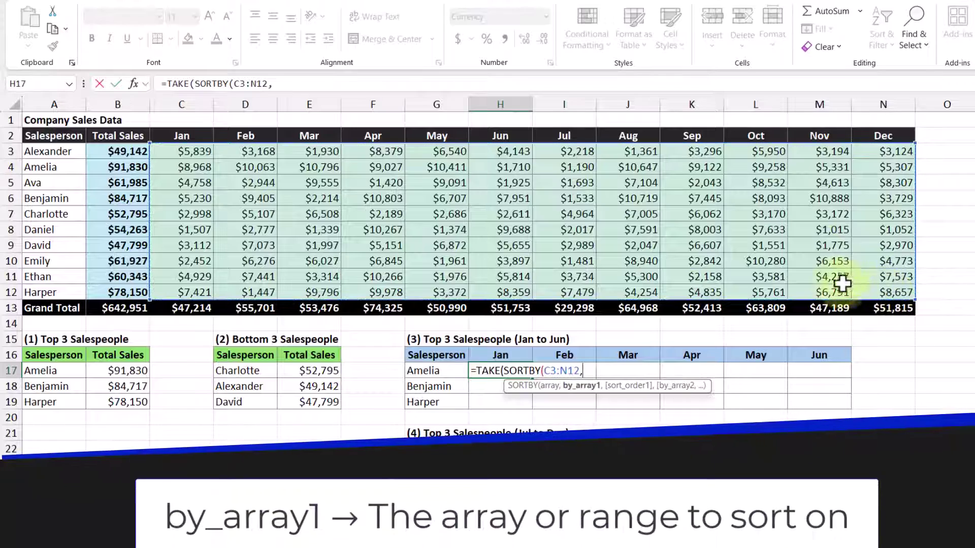
{"action": "left_click_drag", "start_coordinate": [130, 153], "coordinate": [133, 293]}
{"action": "type", "text": ","}
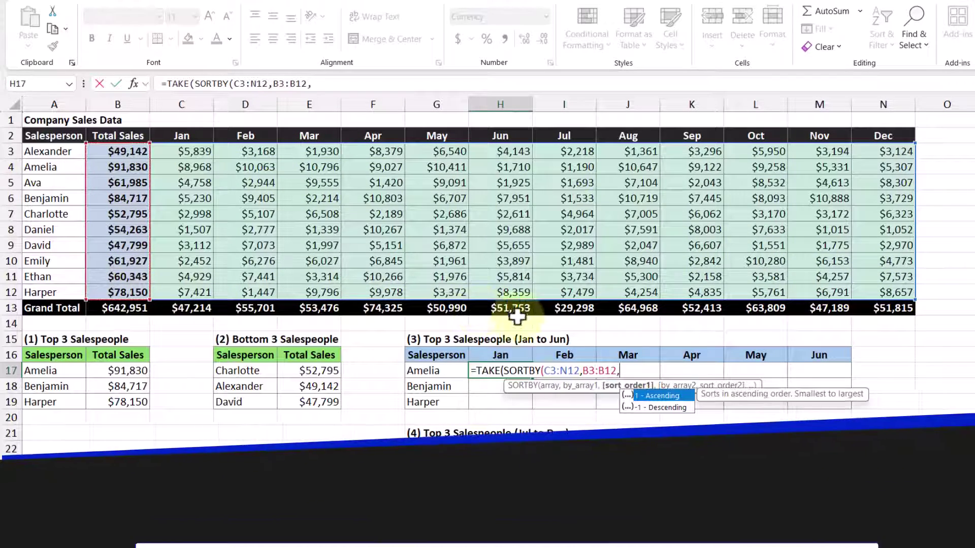
{"action": "double_click", "coordinate": [680, 407]}
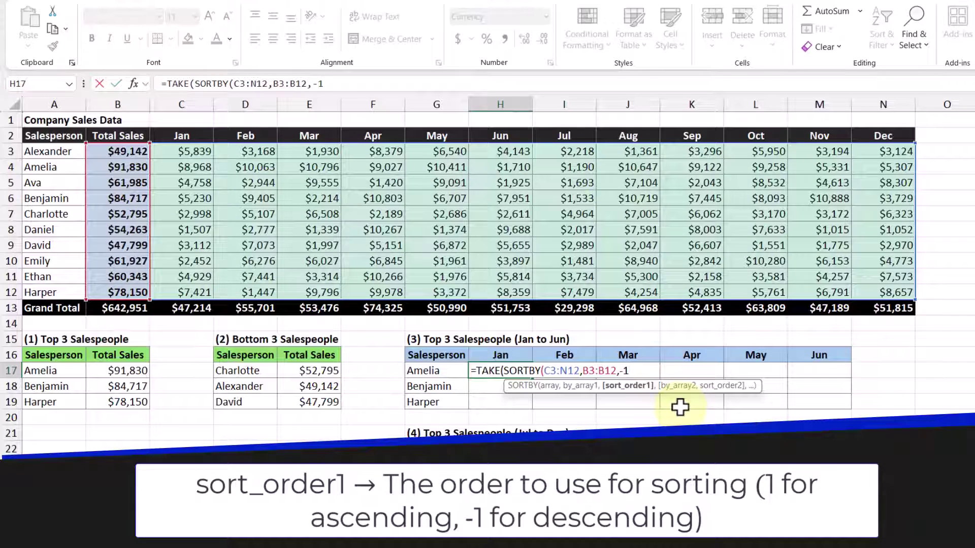
{"action": "type", "text": ")"}
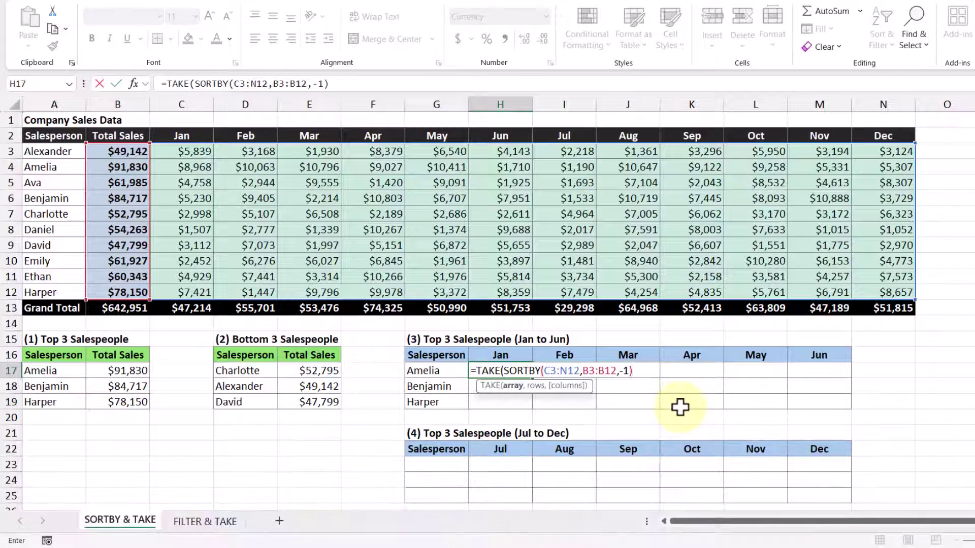
- Complete the TAKE formula in H17 with 3 rows and 6 columns and enter it
{"action": "type", "text": ","}
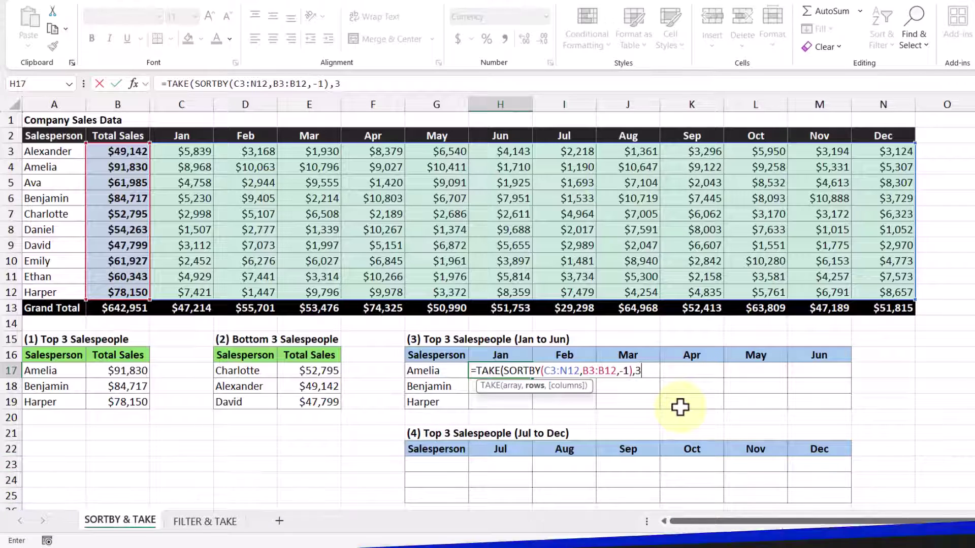
{"action": "type", "text": "3,"}
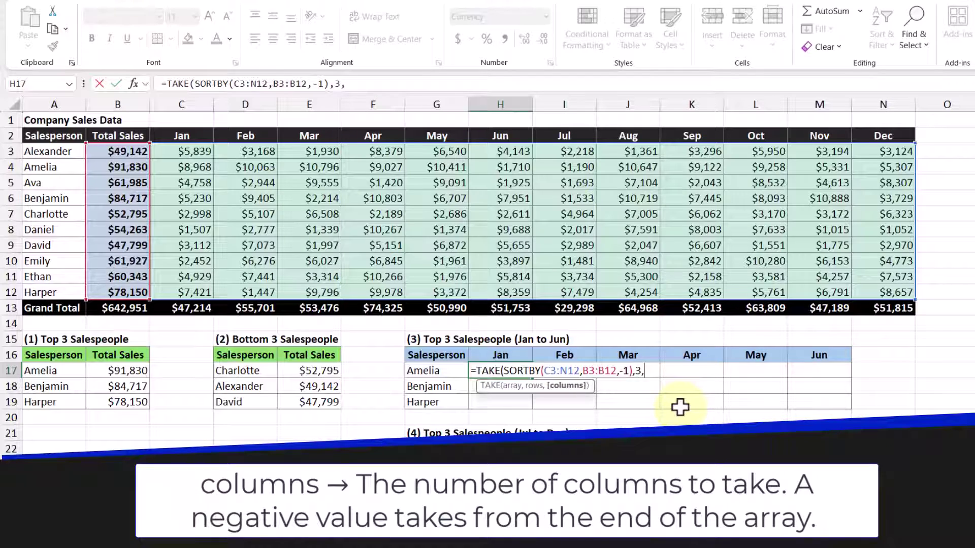
{"action": "type", "text": "6)"}
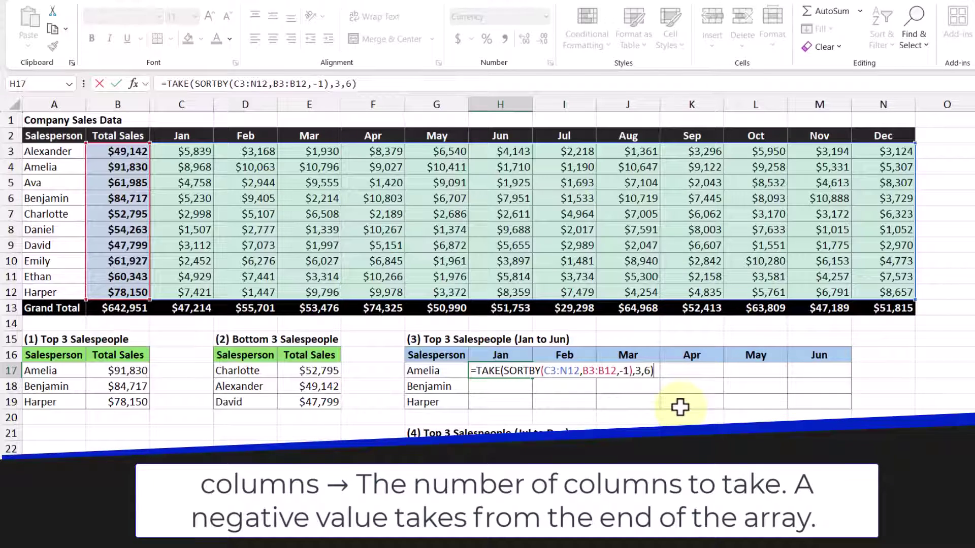
{"action": "key", "text": "Return"}
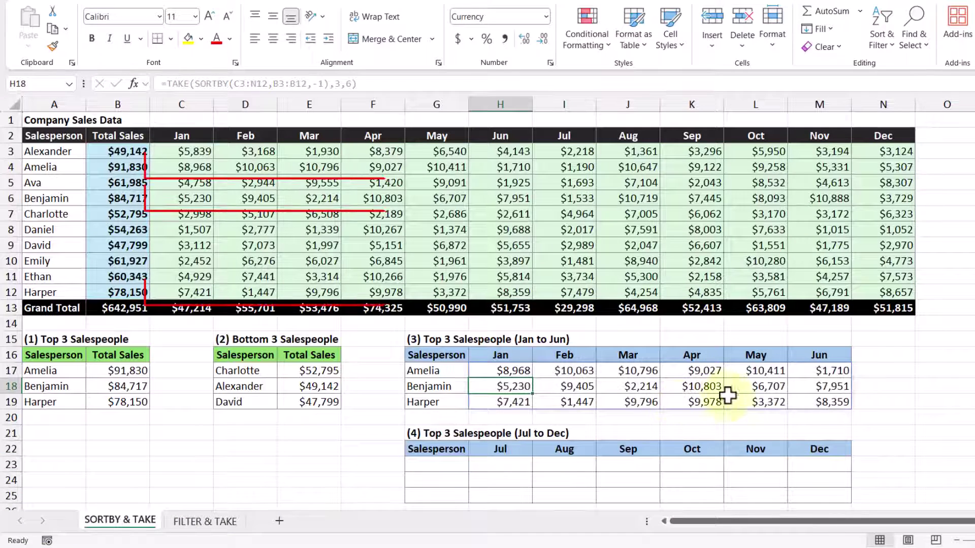
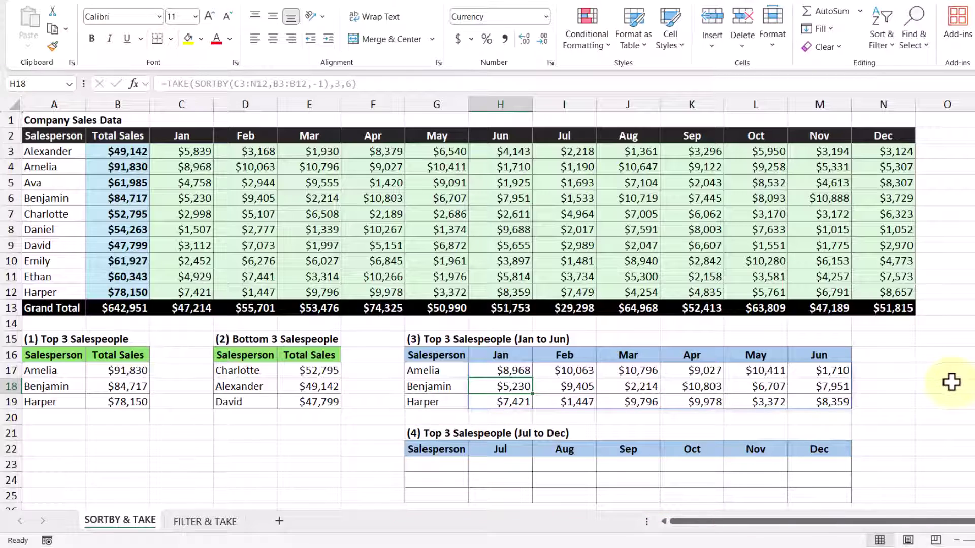
- Copy the formula text from G17 unchanged into G23 of the Top 3 Salespeople (Jul to Dec) table
{"action": "left_click", "coordinate": [445, 369]}
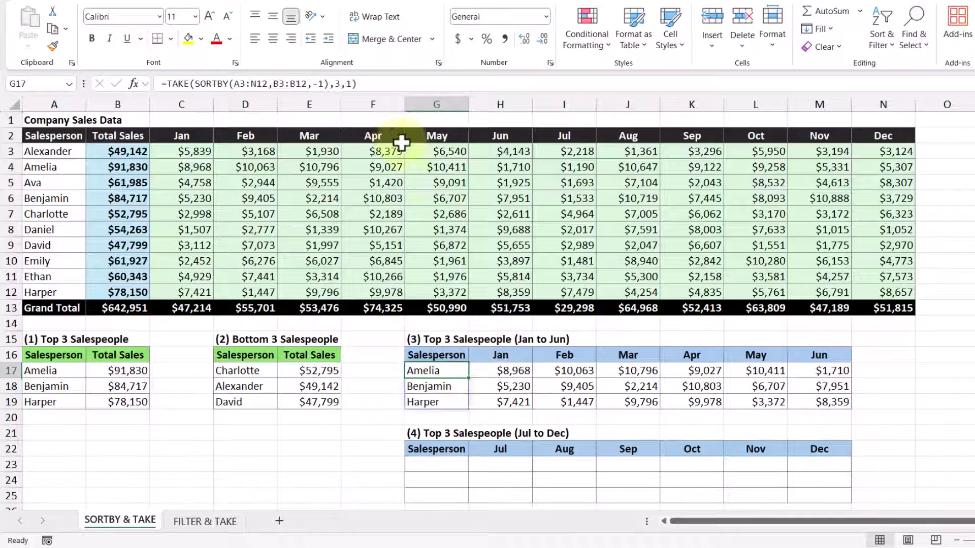
{"action": "left_click_drag", "start_coordinate": [358, 83], "coordinate": [159, 83]}
{"action": "key", "text": "ctrl+c"}
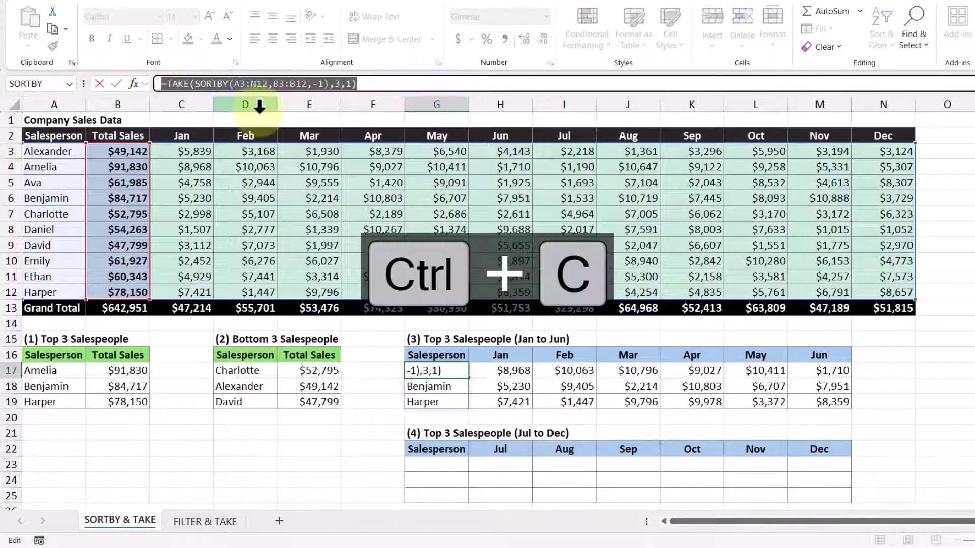
{"action": "key", "text": "Escape"}
{"action": "left_click", "coordinate": [435, 464]}
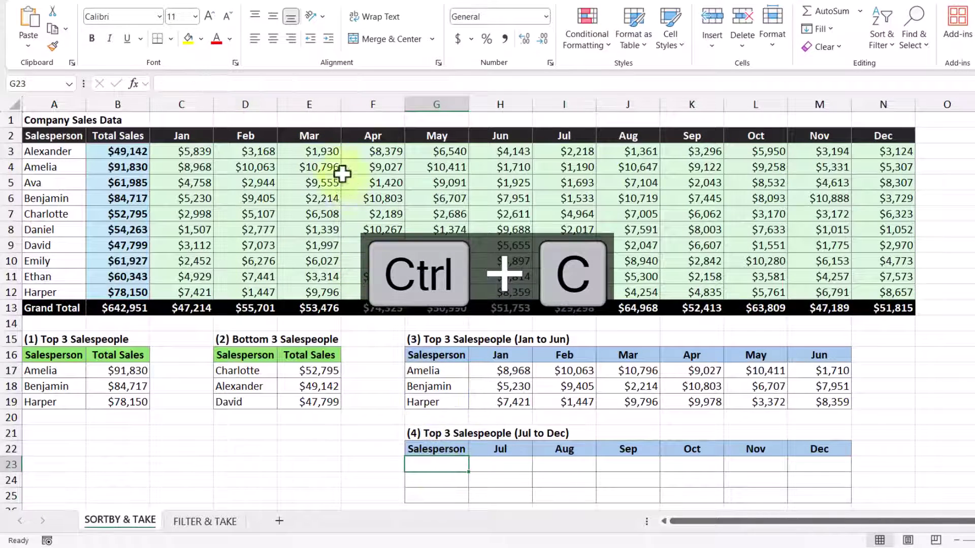
{"action": "left_click", "coordinate": [323, 86]}
{"action": "key", "text": "ctrl+v"}
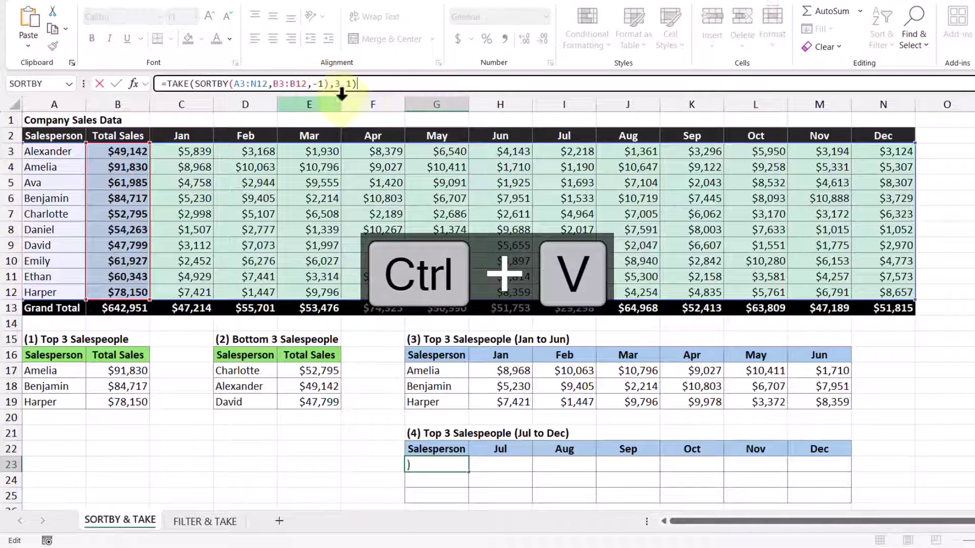
{"action": "key", "text": "Return"}
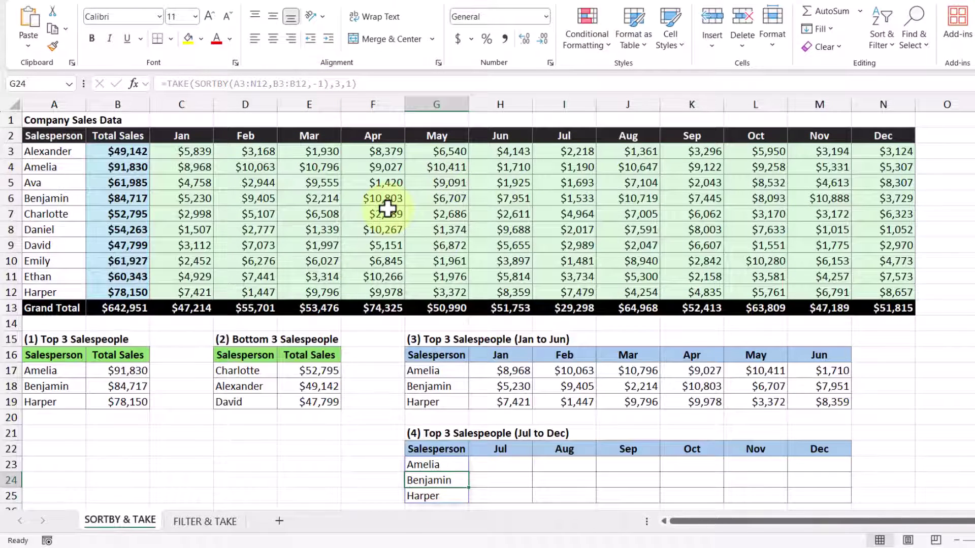
- Copy the formula text from H17 into H23 under Jul in the Top 3 Salespeople (Jul to Dec) table
{"action": "left_click", "coordinate": [496, 369]}
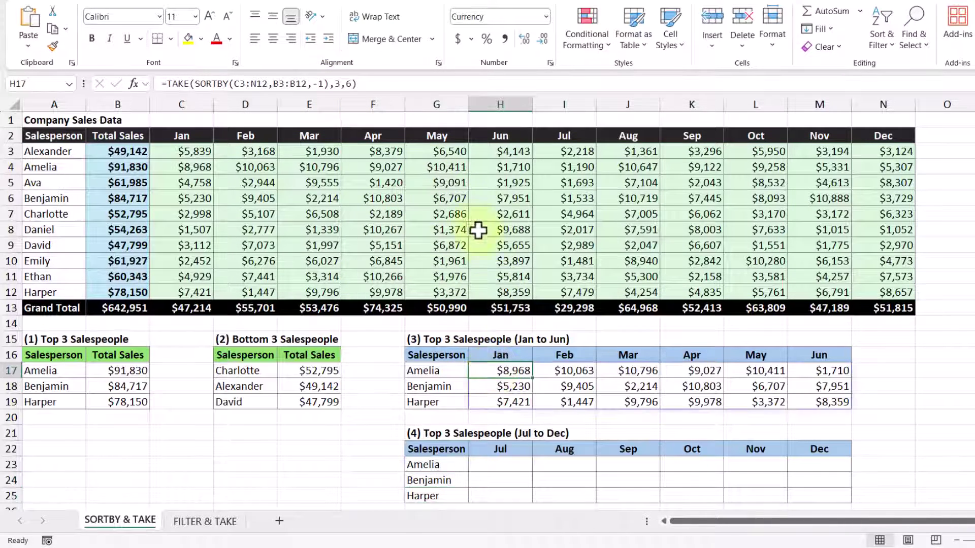
{"action": "left_click_drag", "start_coordinate": [360, 84], "coordinate": [155, 84]}
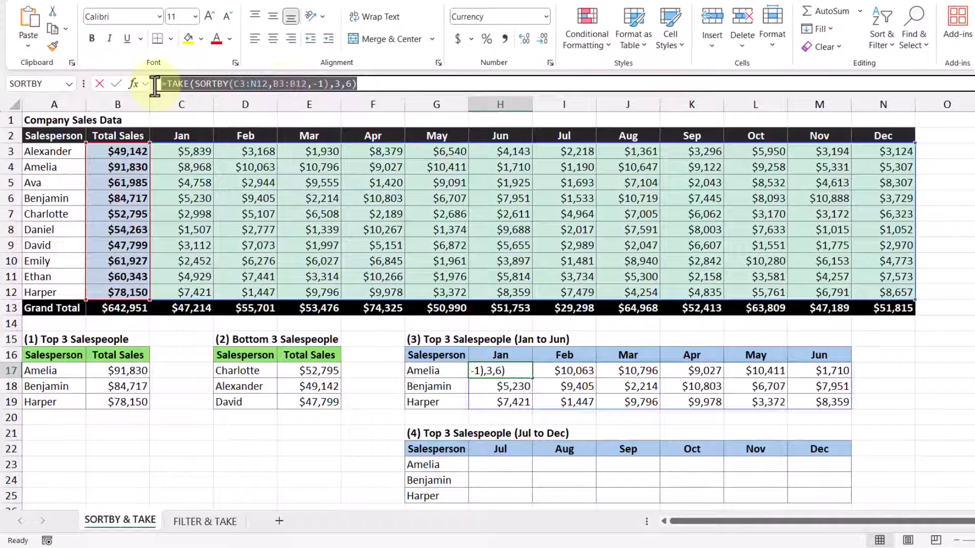
{"action": "key", "text": "ctrl+c"}
{"action": "key", "text": "Escape"}
{"action": "left_click", "coordinate": [498, 463]}
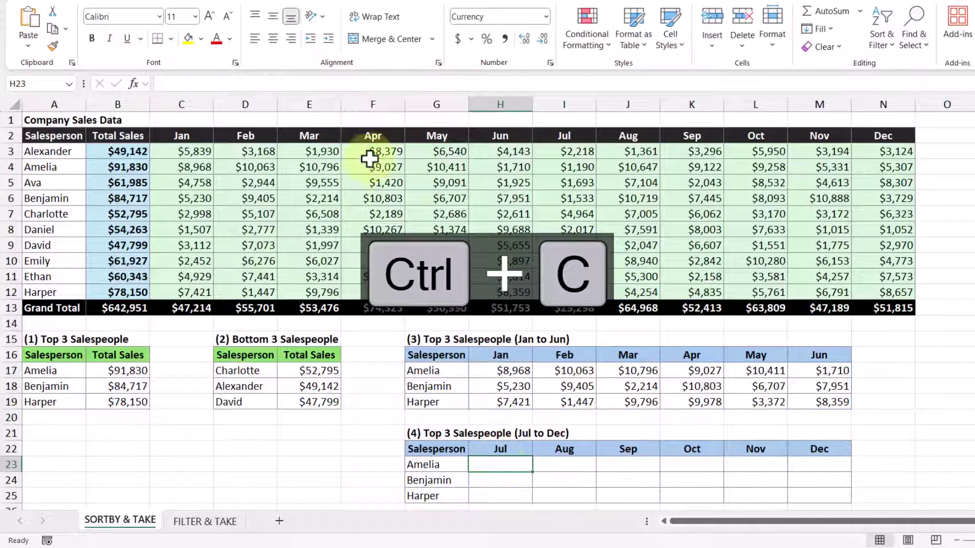
{"action": "left_click", "coordinate": [294, 82]}
{"action": "key", "text": "ctrl+v"}
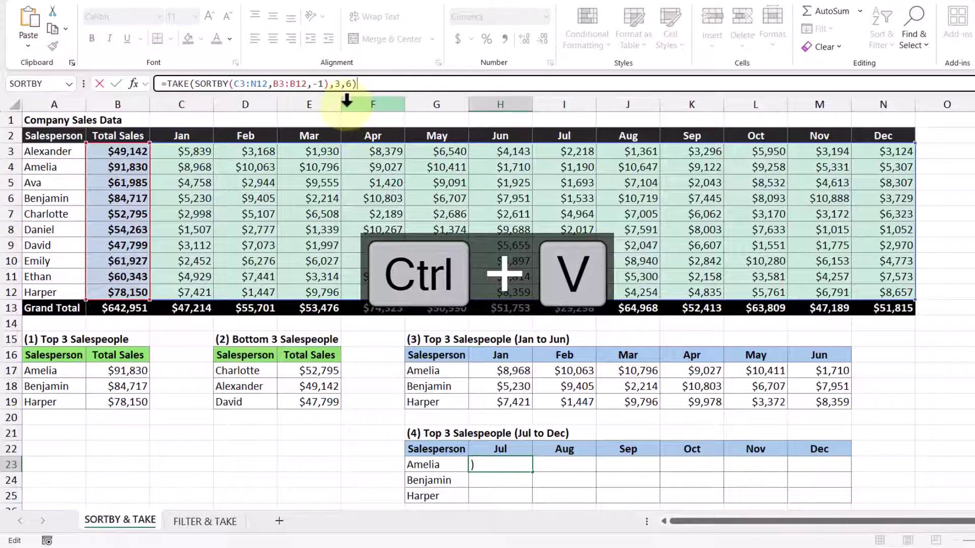
- Set the columns argument of the TAKE formula in H23 to -6
{"action": "left_click", "coordinate": [347, 84]}
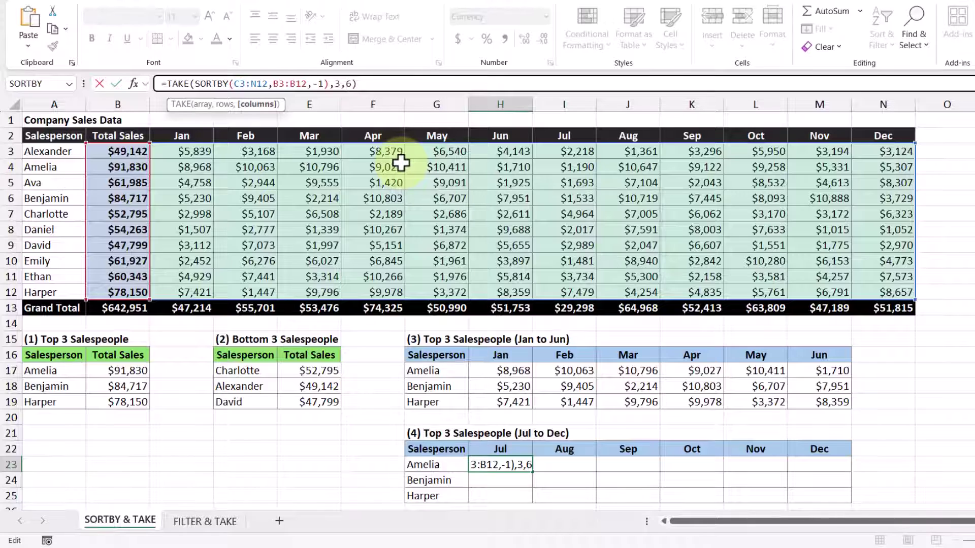
{"action": "type", "text": "-"}
{"action": "key", "text": "Return"}
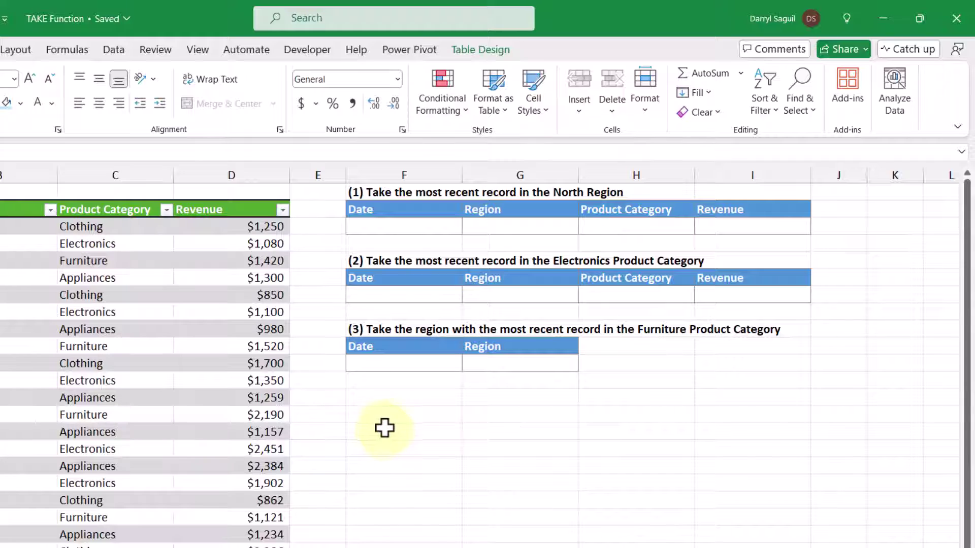
- Write a FILTER formula in F3 that returns the ProductRevenue rows whose Region equals "North"
{"action": "left_click", "coordinate": [417, 221]}
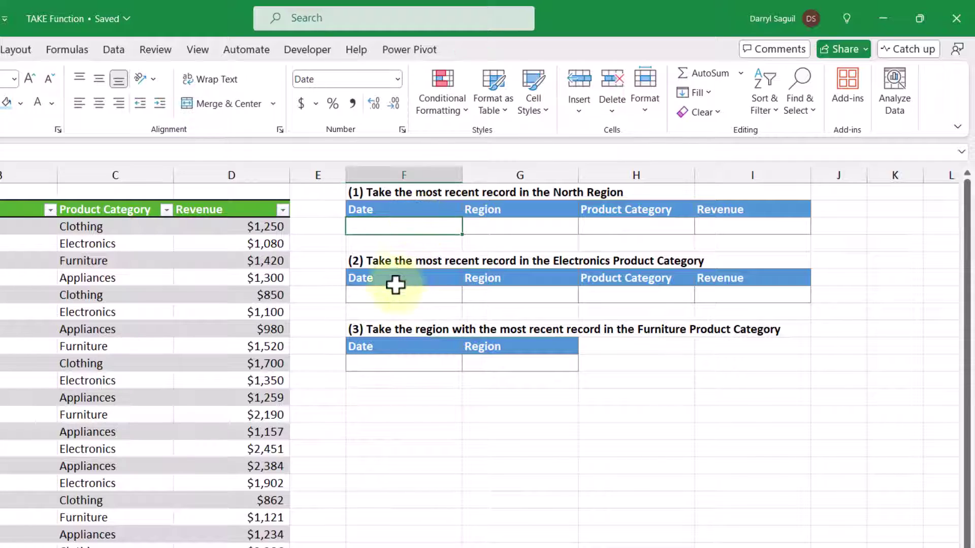
{"action": "type", "text": "=filter"}
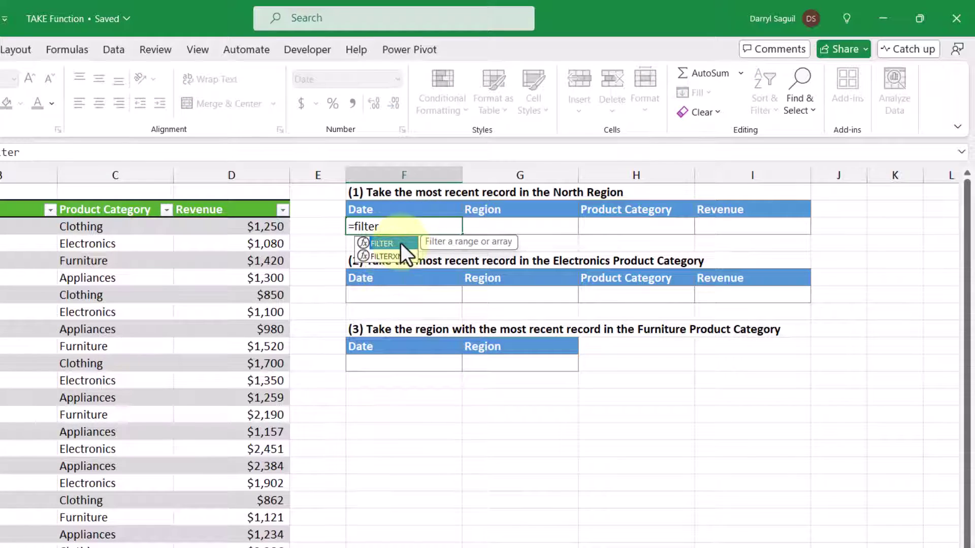
{"action": "key", "text": "Tab"}
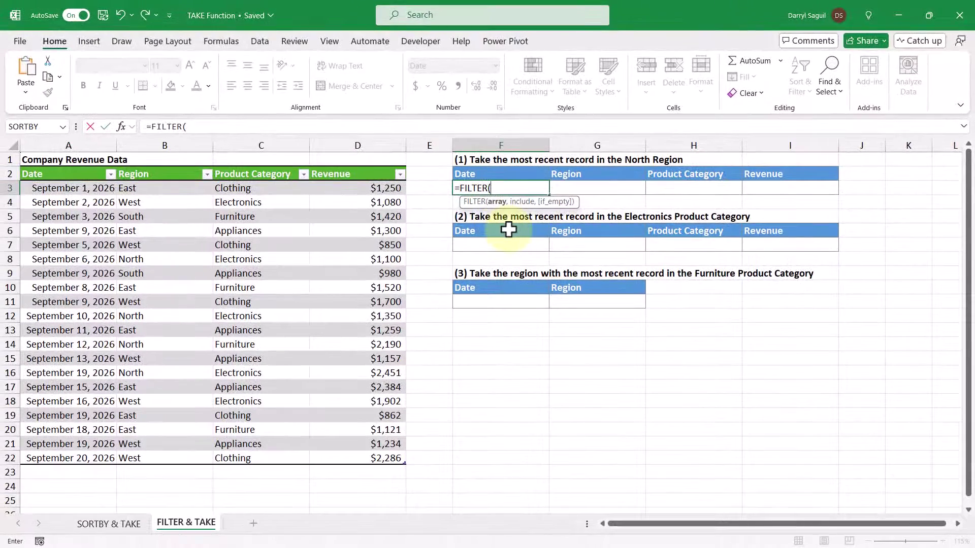
{"action": "type", "text": "prod"}
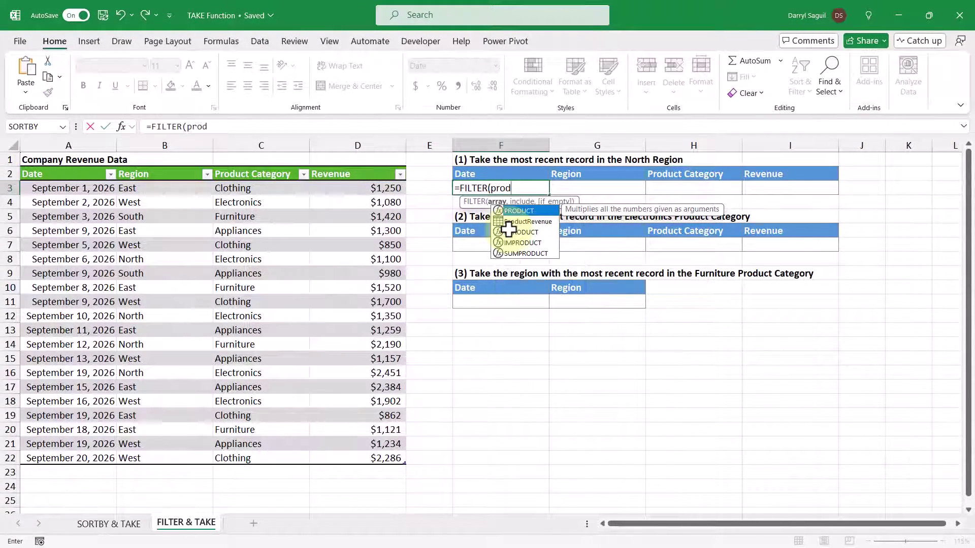
{"action": "double_click", "coordinate": [510, 221]}
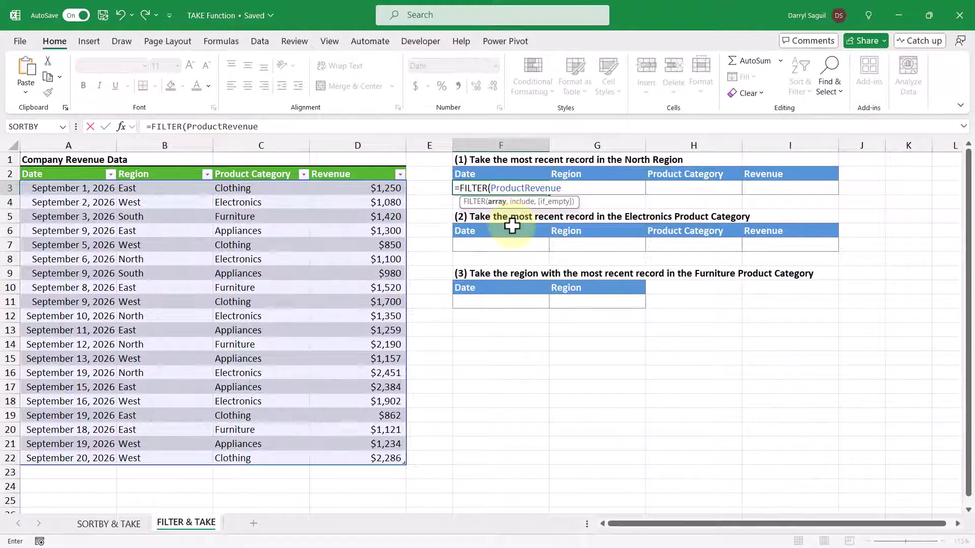
{"action": "type", "text": ","}
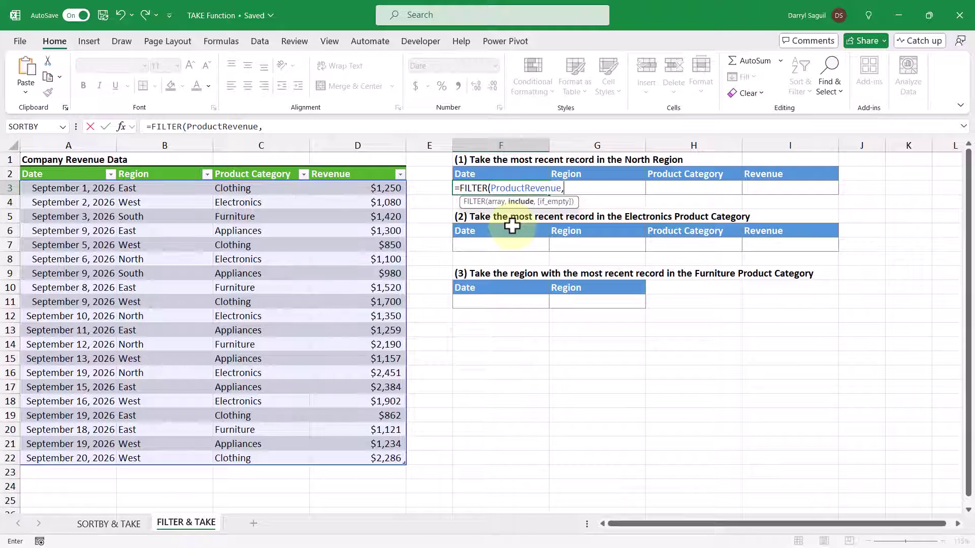
{"action": "left_click", "coordinate": [177, 165]}
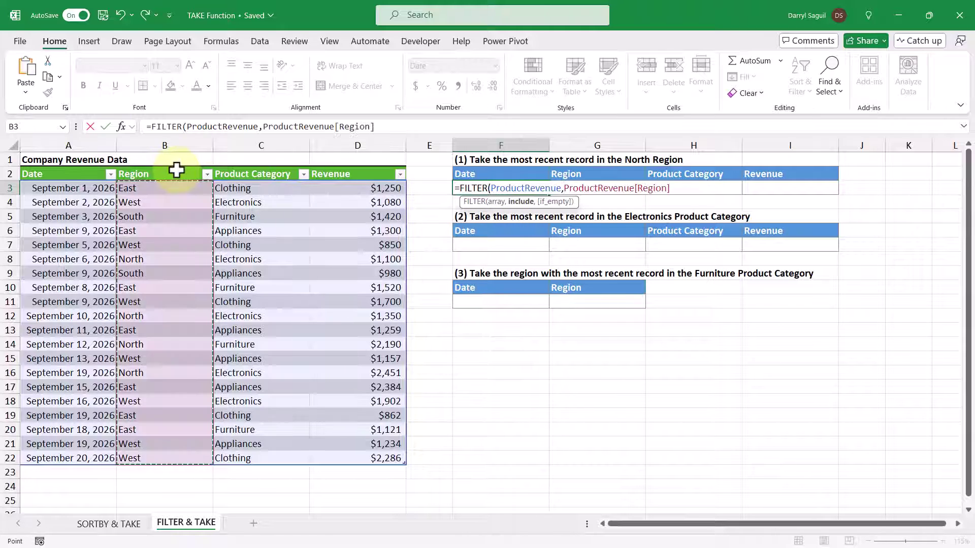
{"action": "type", "text": "="}
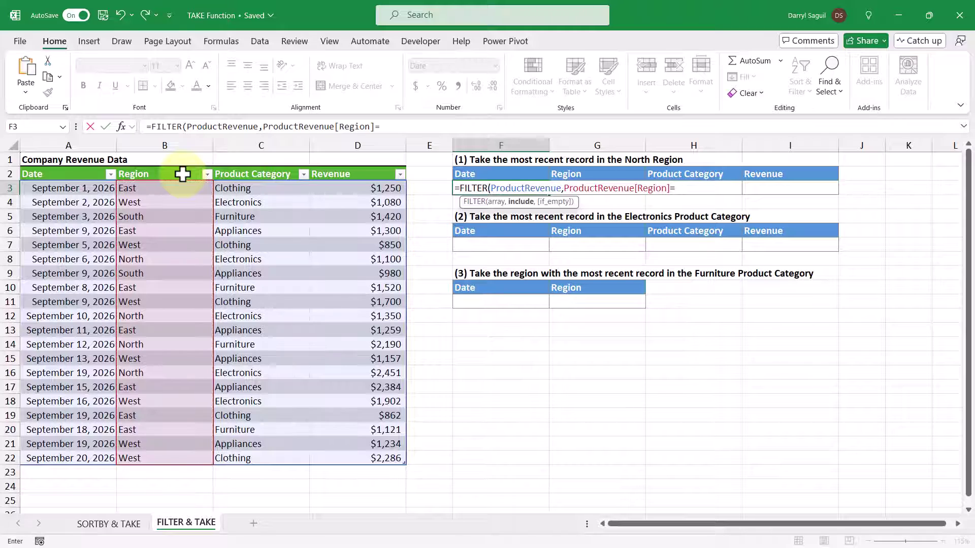
{"action": "type", "text": "\"North\")"}
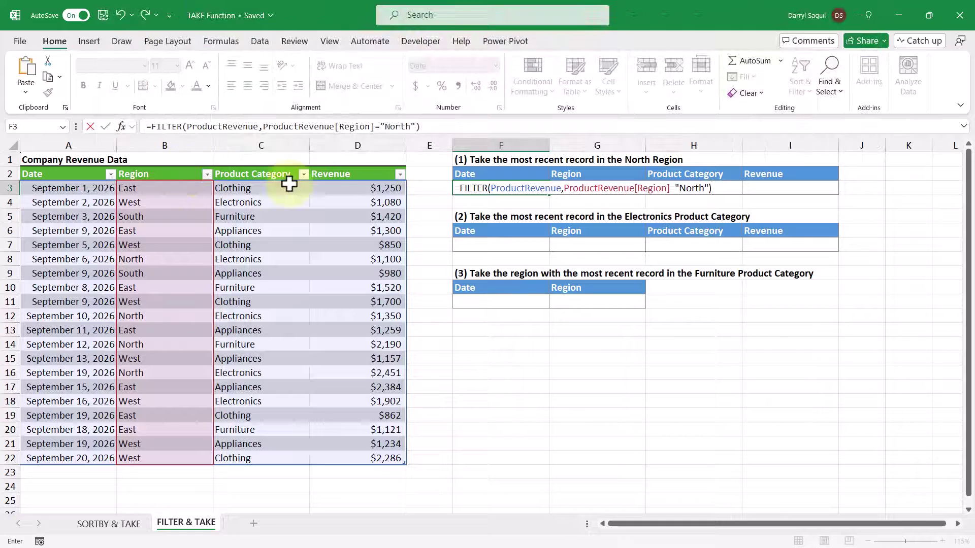
- Wrap the FILTER formula in F3 in TAKE with -1 as the rows argument and enter it
{"action": "left_click", "coordinate": [459, 188]}
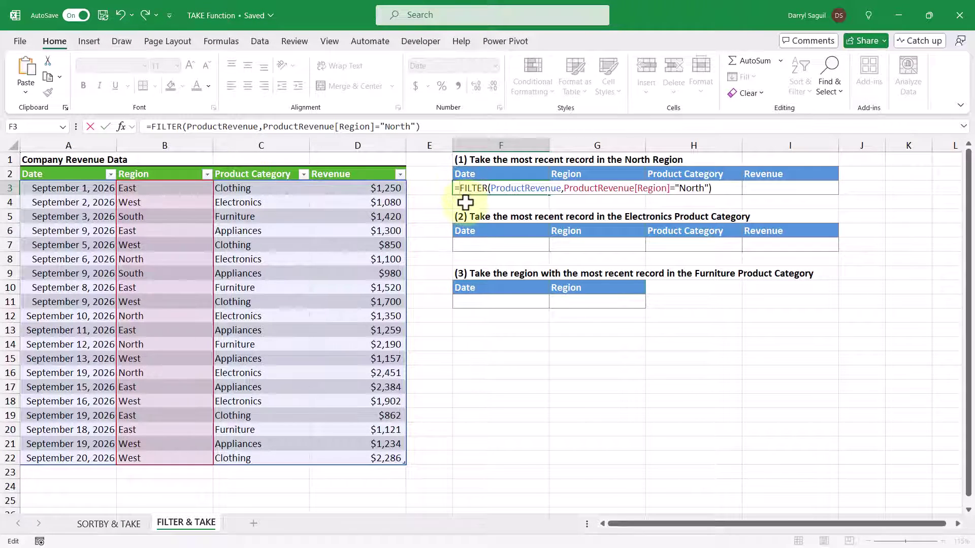
{"action": "type", "text": "TAKE("}
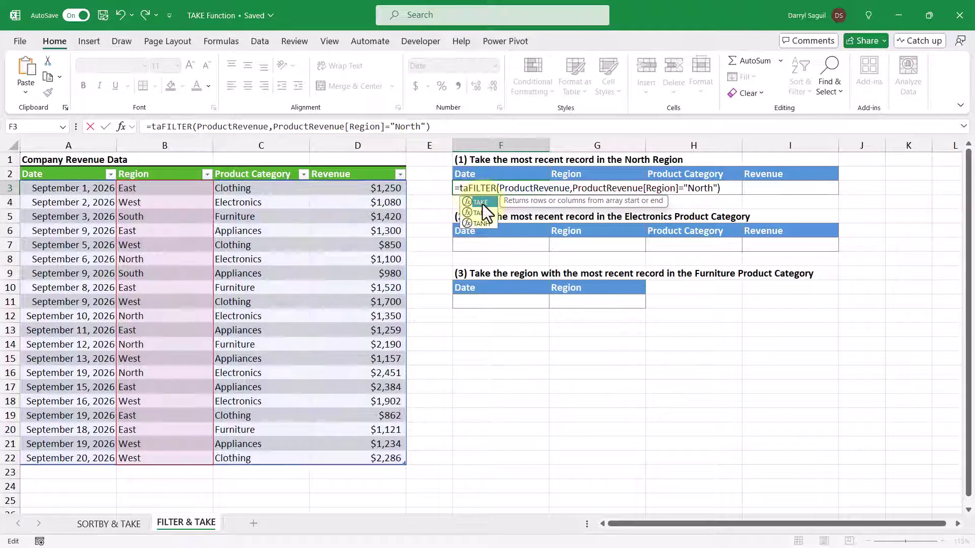
{"action": "left_click", "coordinate": [736, 189]}
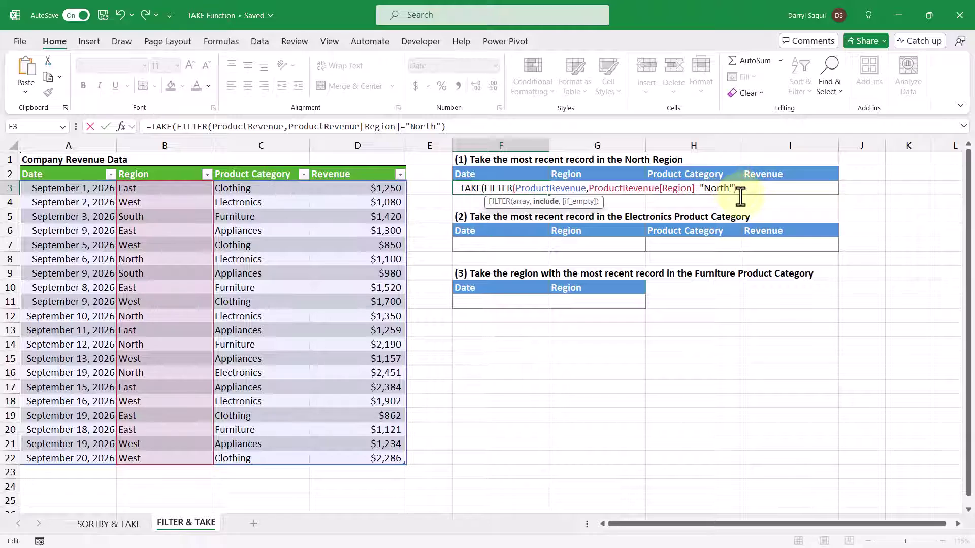
{"action": "left_click", "coordinate": [740, 189]}
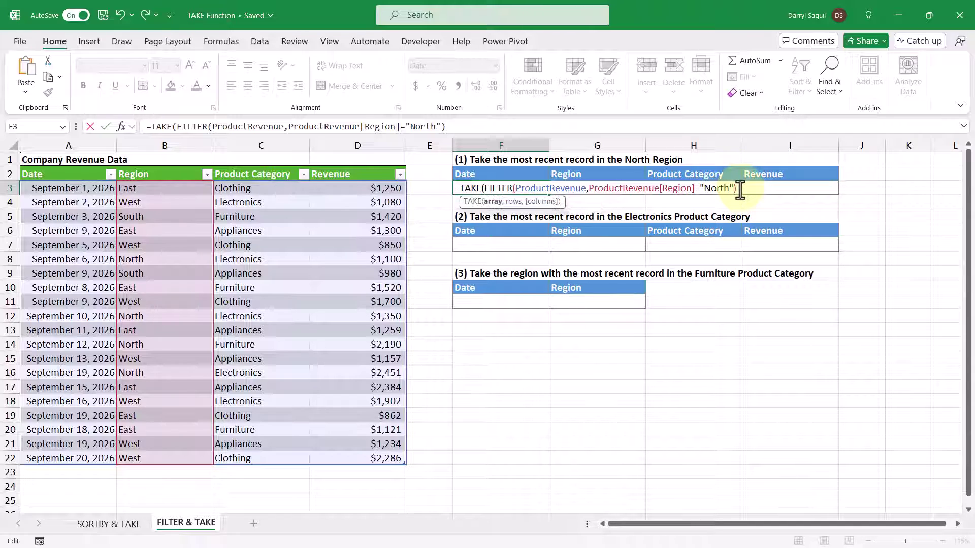
{"action": "type", "text": ","}
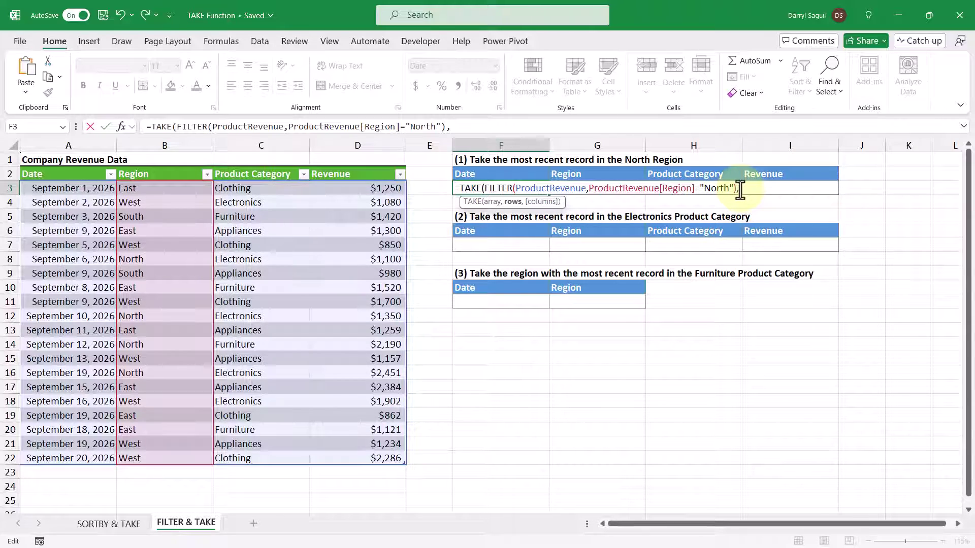
{"action": "type", "text": "-1)"}
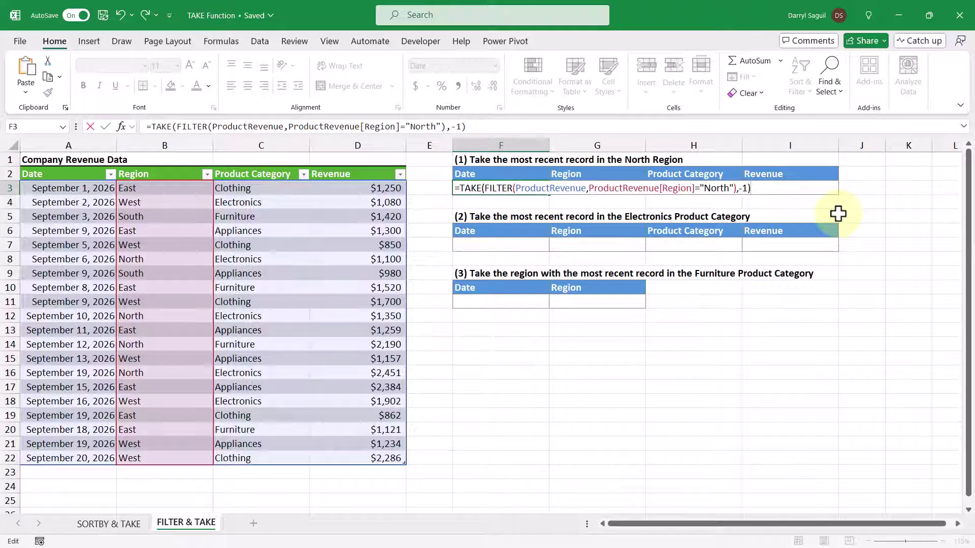
{"action": "key", "text": "Return"}
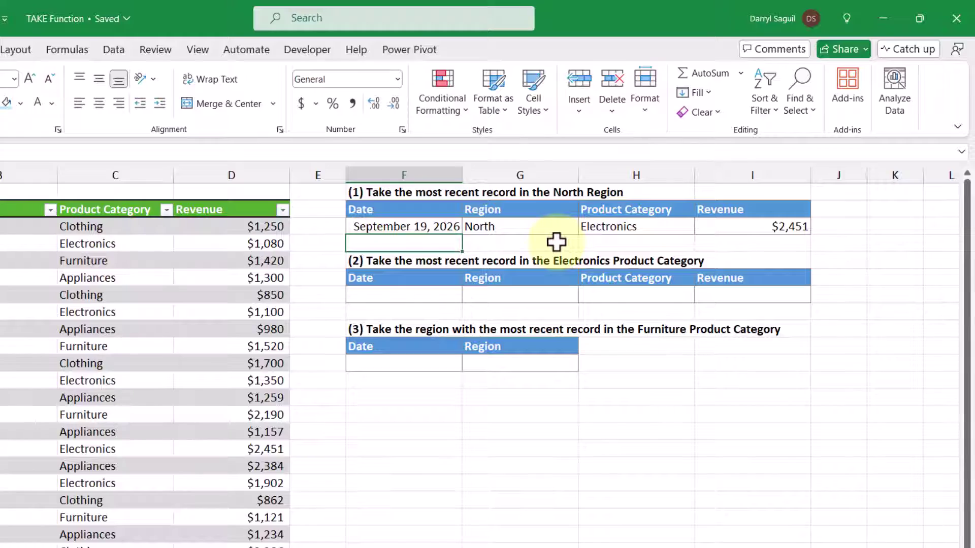
- Copy the formula text from F3 unchanged into F7 under Date in the Electronics Product Category table
{"action": "left_click", "coordinate": [438, 227]}
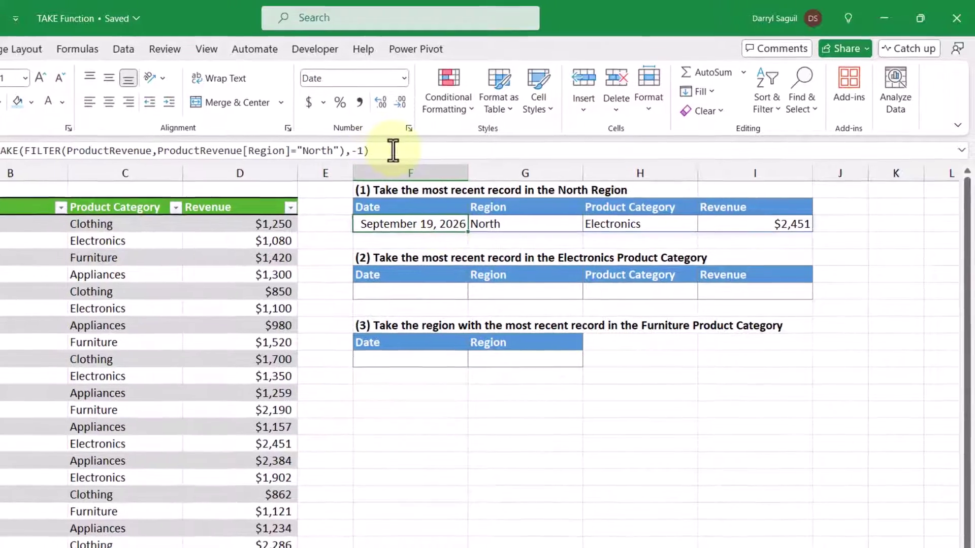
{"action": "left_click_drag", "start_coordinate": [393, 151], "coordinate": [0, 151]}
{"action": "key", "text": "ctrl+c"}
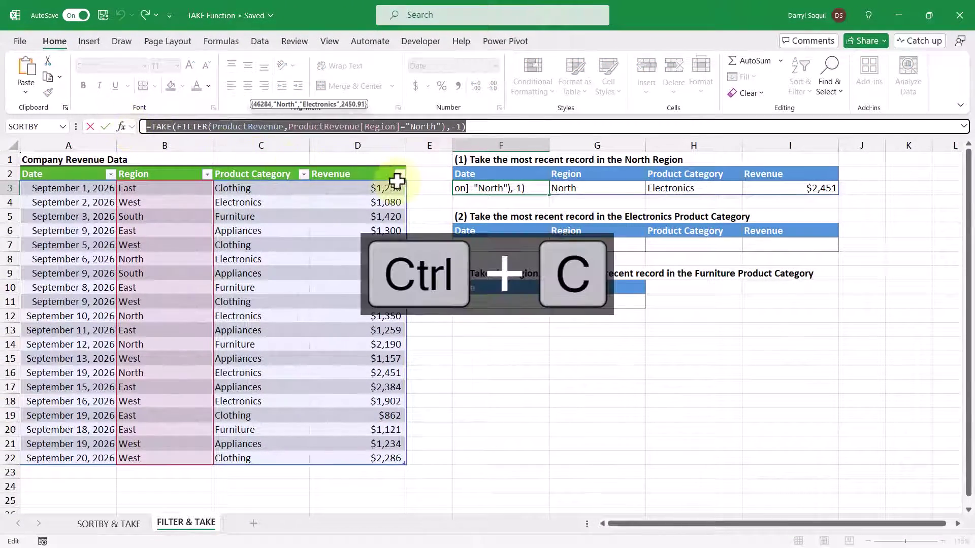
{"action": "key", "text": "Escape"}
{"action": "key", "text": "Down"}
{"action": "key", "text": "Down"}
{"action": "key", "text": "Down"}
{"action": "key", "text": "Down"}
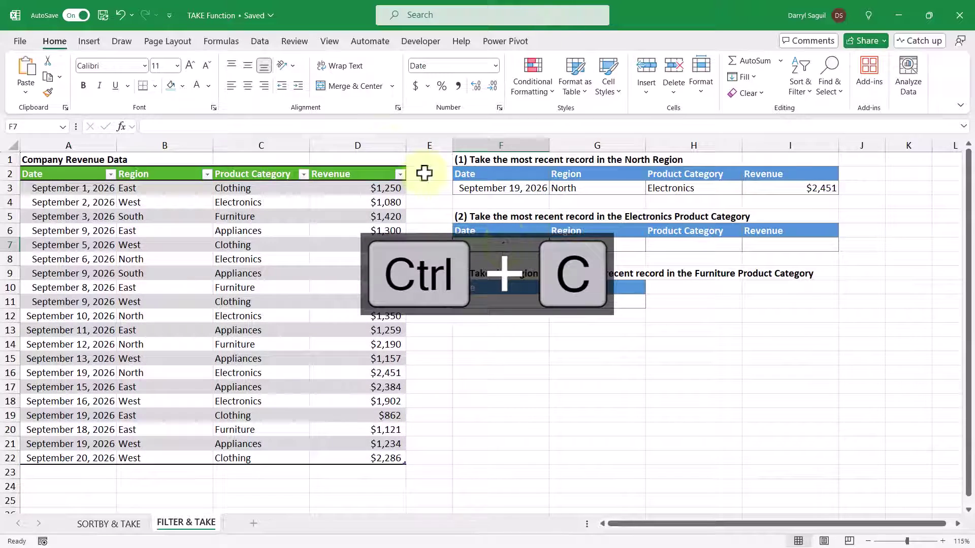
{"action": "left_click", "coordinate": [325, 127]}
{"action": "key", "text": "ctrl+v"}
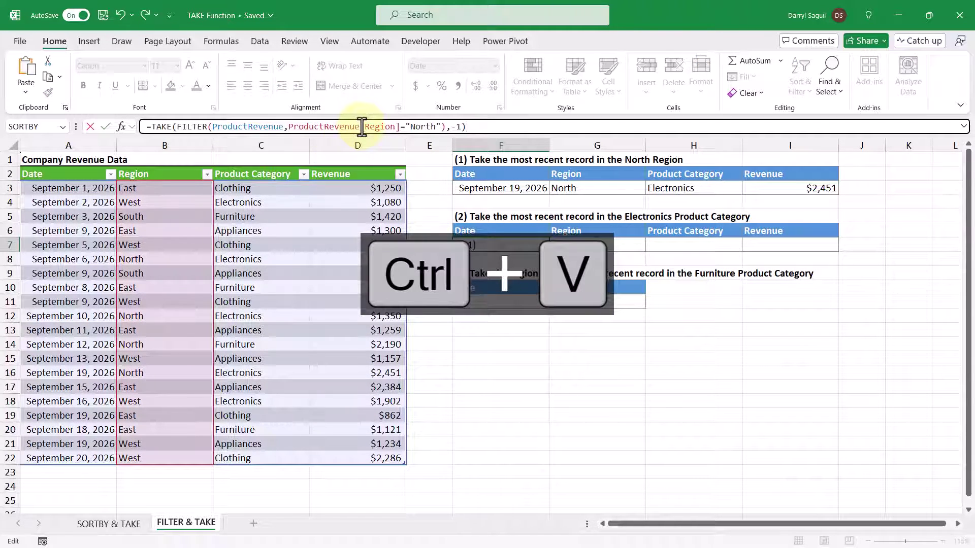
- Change the FILTER condition in F7 to Product Category equal to "Electronics" and enter the formula
{"action": "left_click", "coordinate": [361, 126]}
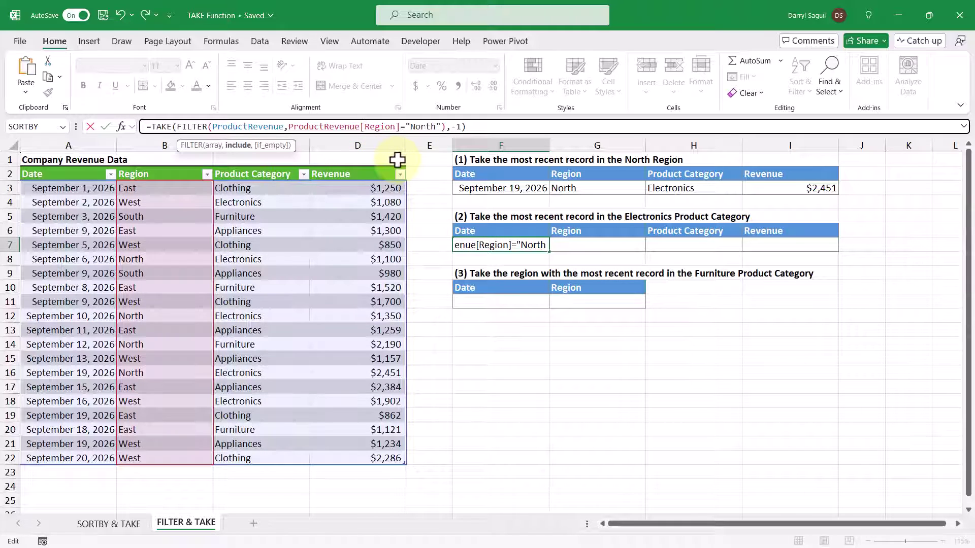
{"action": "type", "text": "pro"}
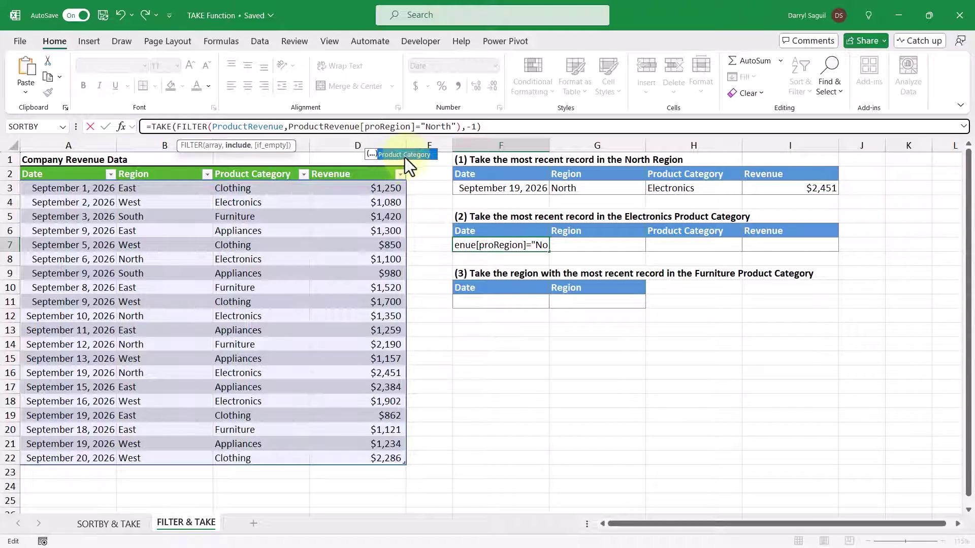
{"action": "double_click", "coordinate": [408, 155]}
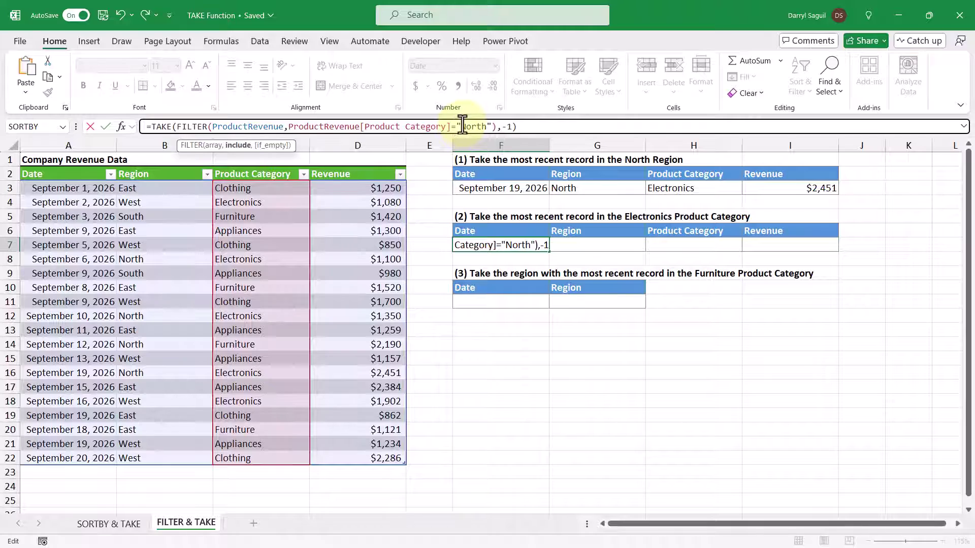
{"action": "left_click_drag", "start_coordinate": [462, 127], "coordinate": [486, 126]}
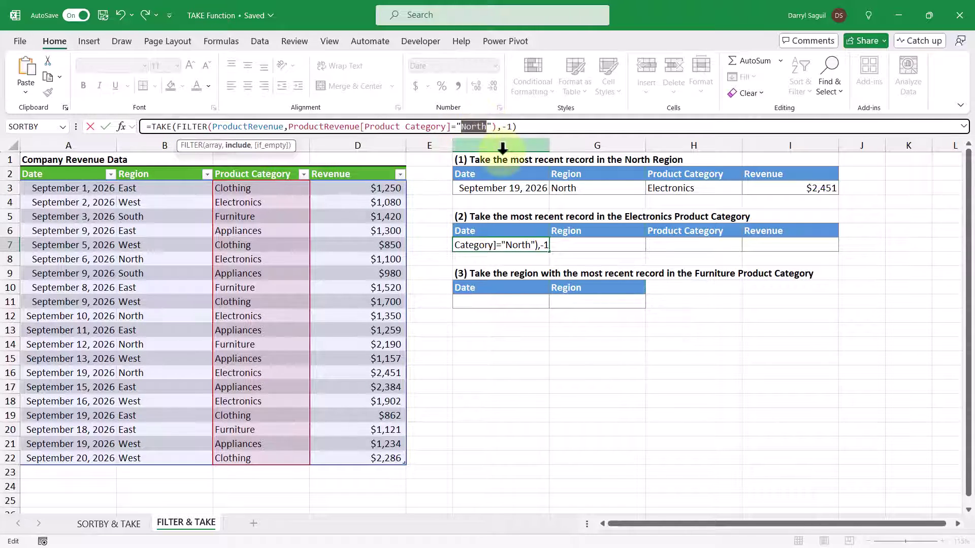
{"action": "type", "text": "Electro"}
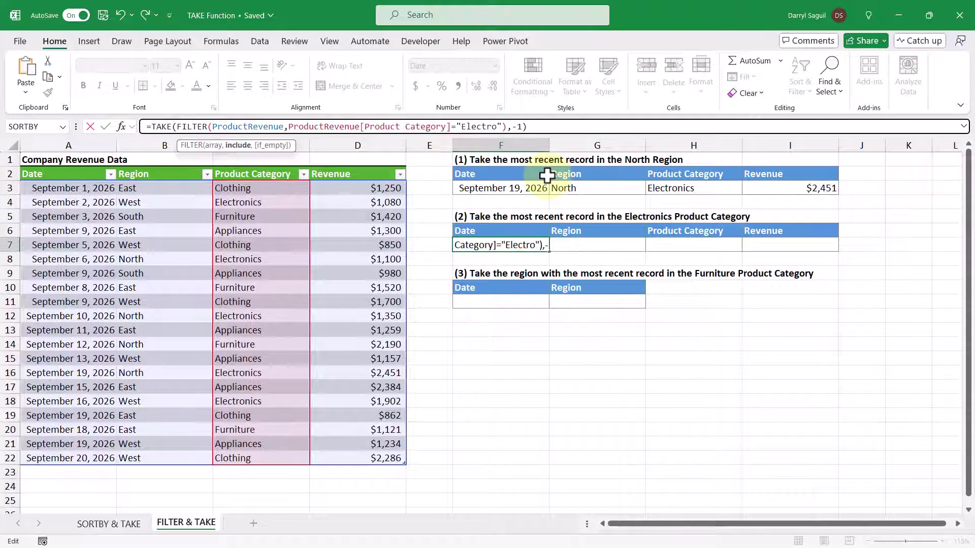
{"action": "type", "text": "nics"}
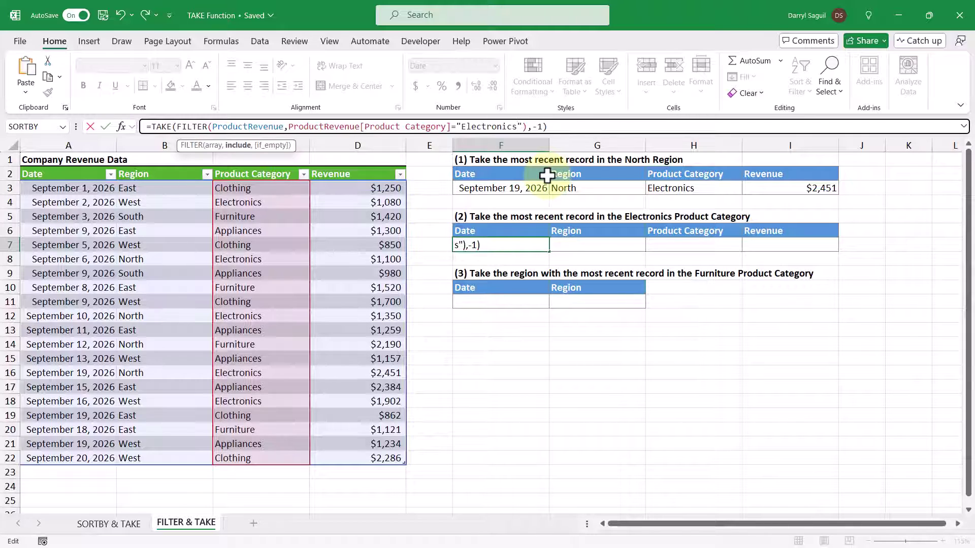
{"action": "key", "text": "Return"}
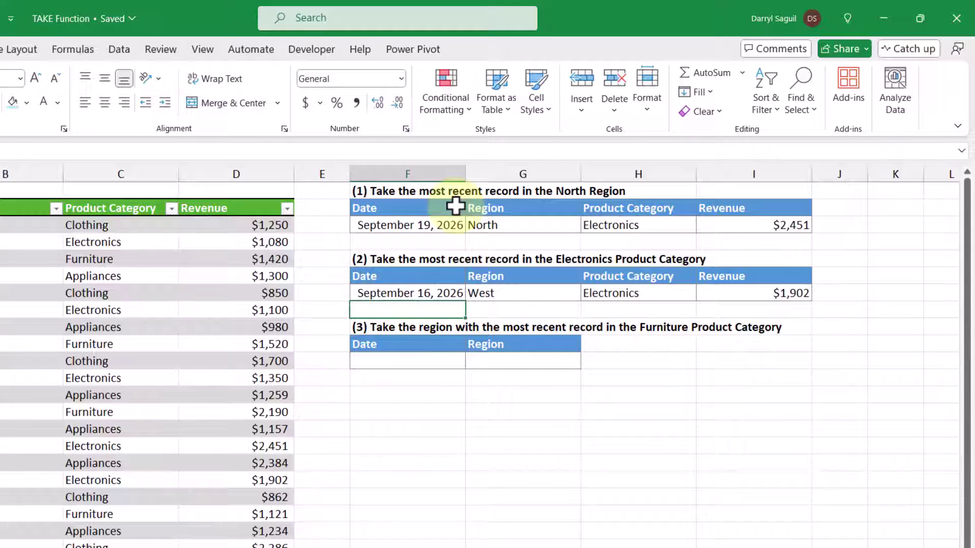
- Copy the formula text from F7 unchanged into F11 under Date in the Furniture Product Category table
{"action": "left_click", "coordinate": [440, 285]}
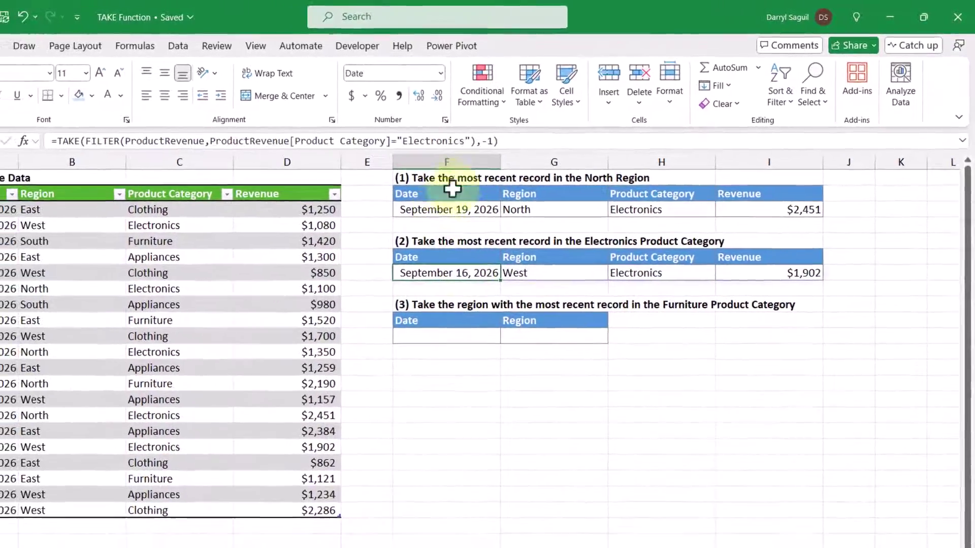
{"action": "left_click_drag", "start_coordinate": [546, 127], "coordinate": [170, 131]}
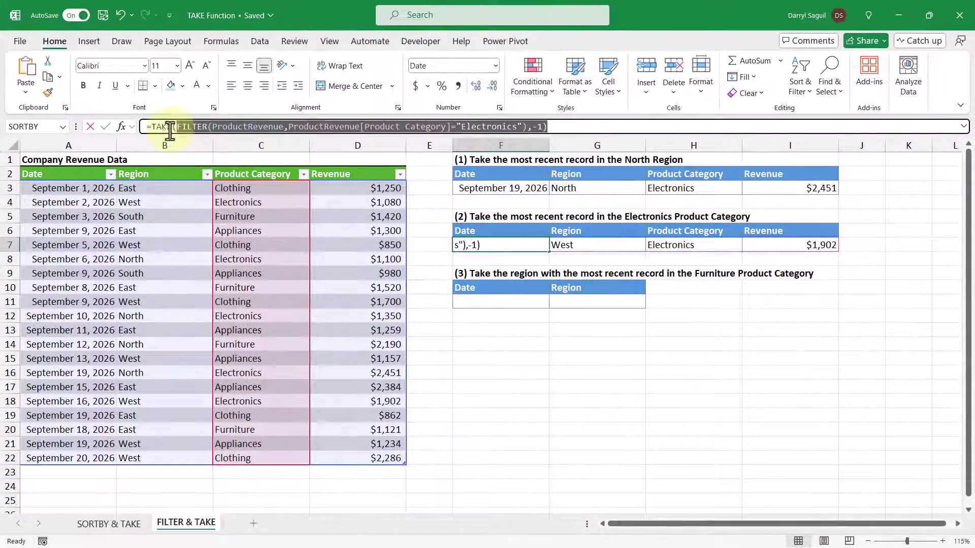
{"action": "key", "text": "ctrl+c"}
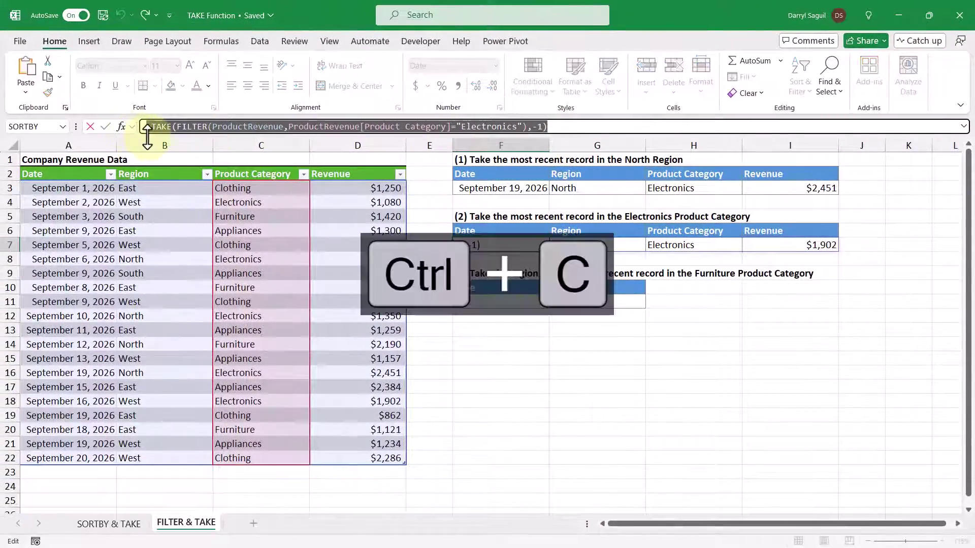
{"action": "key", "text": "Escape"}
{"action": "left_click", "coordinate": [509, 303]}
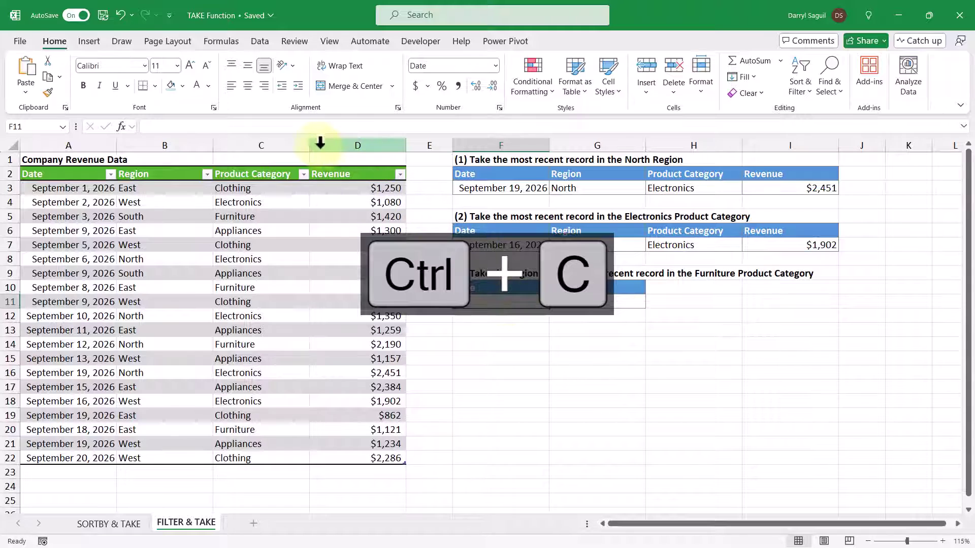
{"action": "left_click", "coordinate": [302, 128]}
{"action": "key", "text": "ctrl+v"}
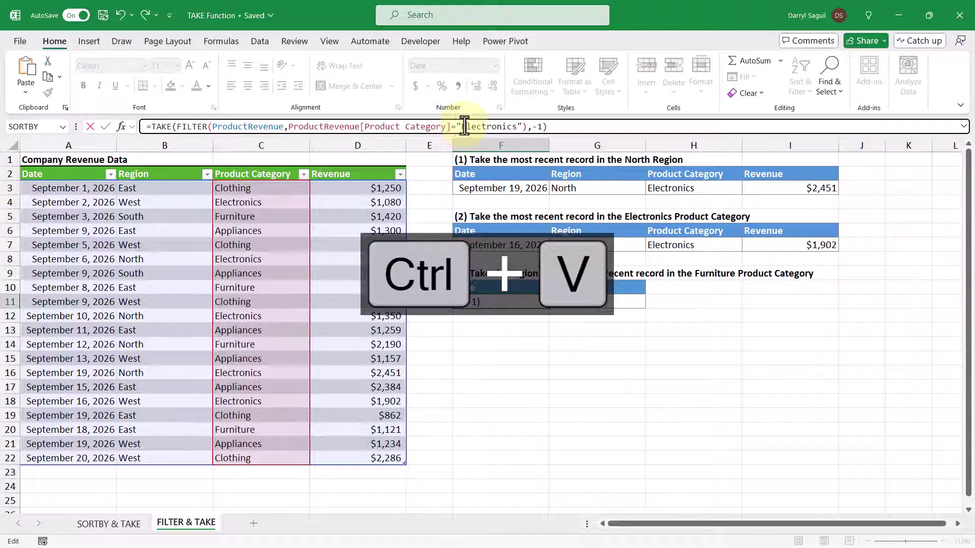
- Change the category in F11's formula to "Furniture", add 2 as the TAKE columns argument, and enter it
{"action": "left_click_drag", "start_coordinate": [460, 127], "coordinate": [515, 125]}
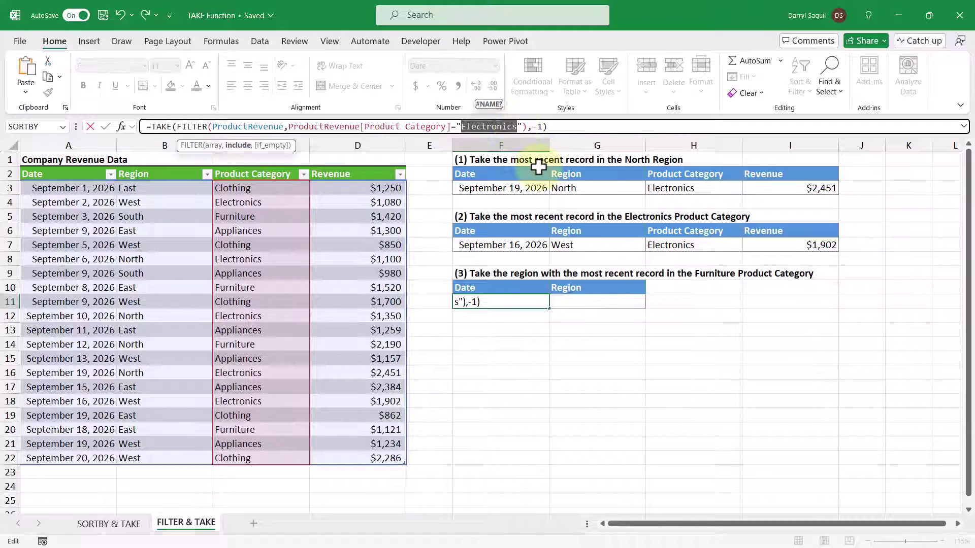
{"action": "type", "text": "Furniture"}
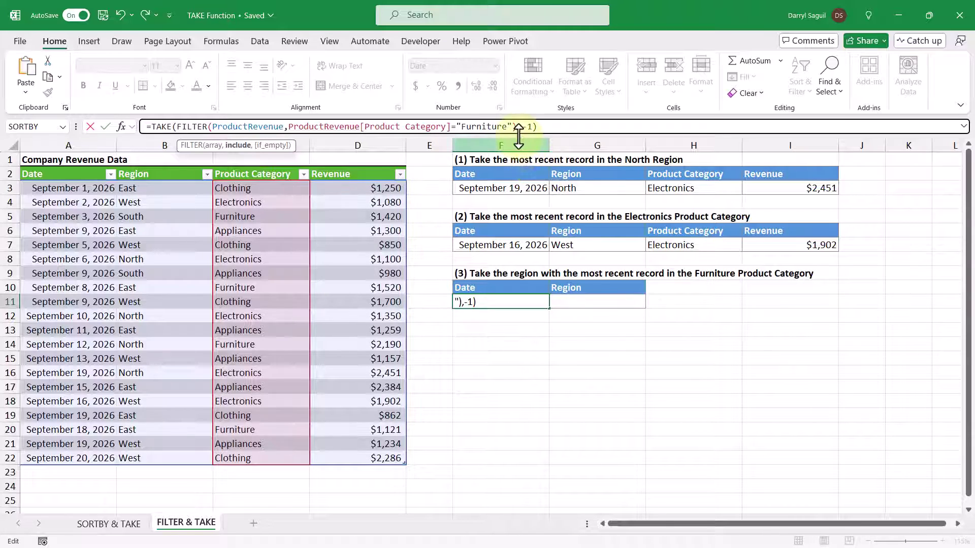
{"action": "left_click", "coordinate": [533, 128]}
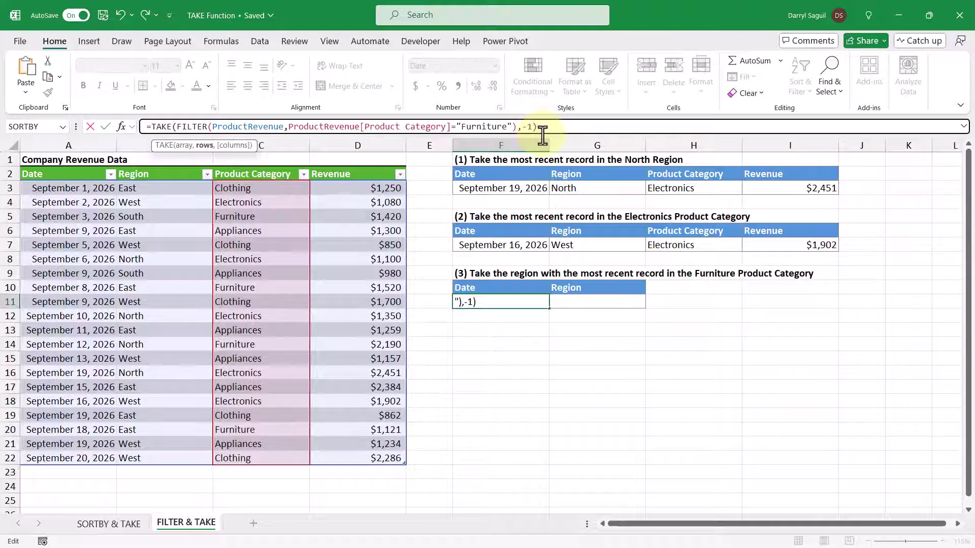
{"action": "type", "text": ",2"}
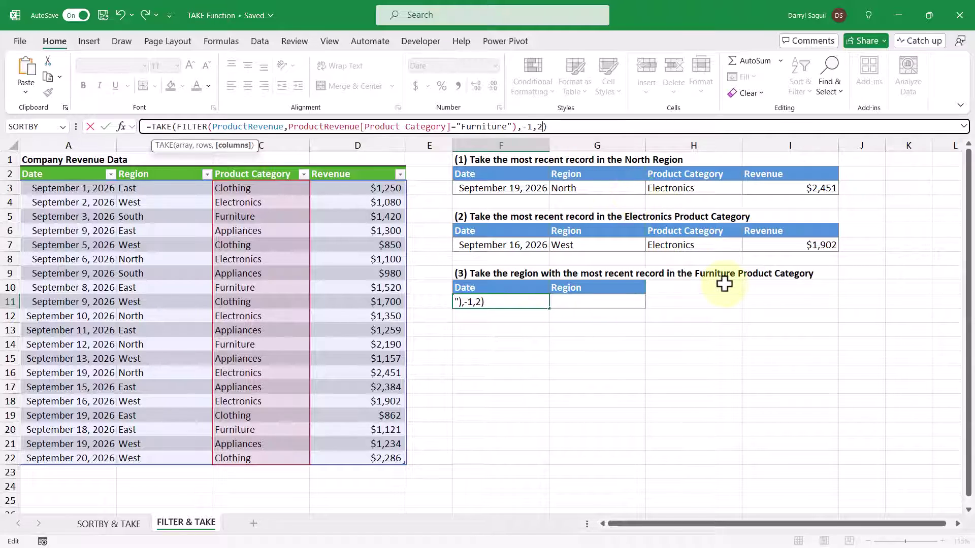
{"action": "key", "text": "Return"}
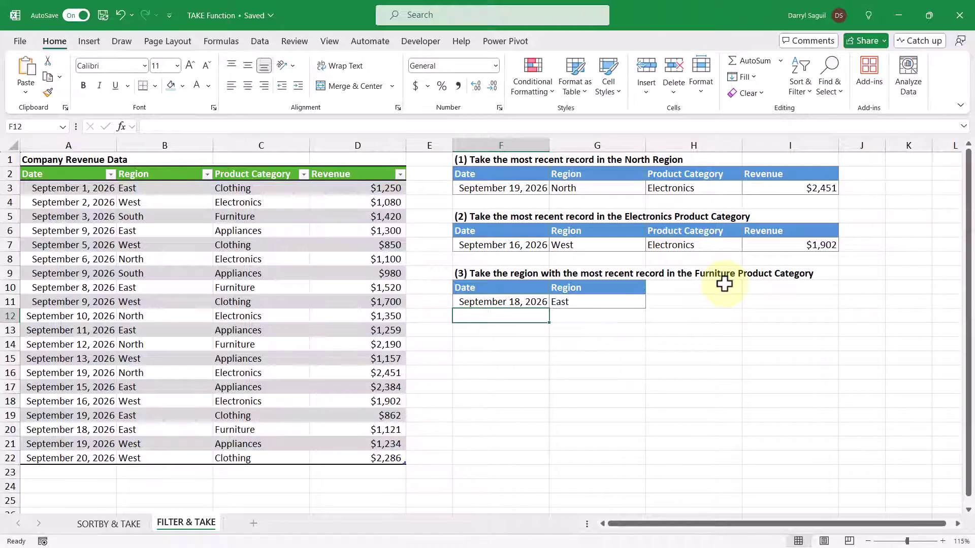